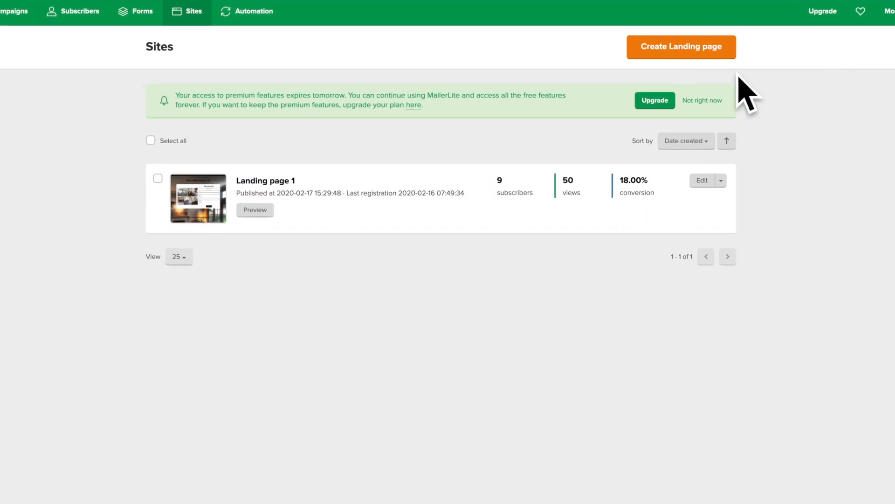
Create a landing page named "Home buyers list" and assign it to the Modern Day Touch subscriber group.
{"action": "left_click", "coordinate": [690, 49]}
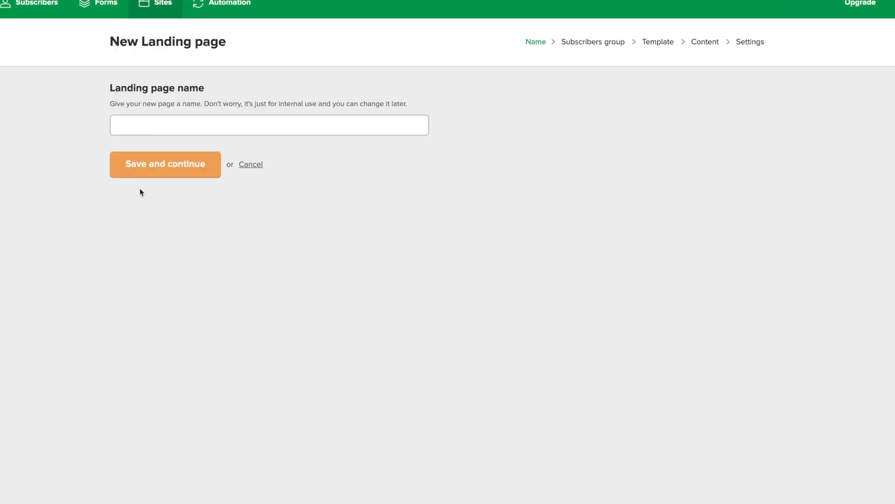
{"action": "left_click", "coordinate": [168, 126]}
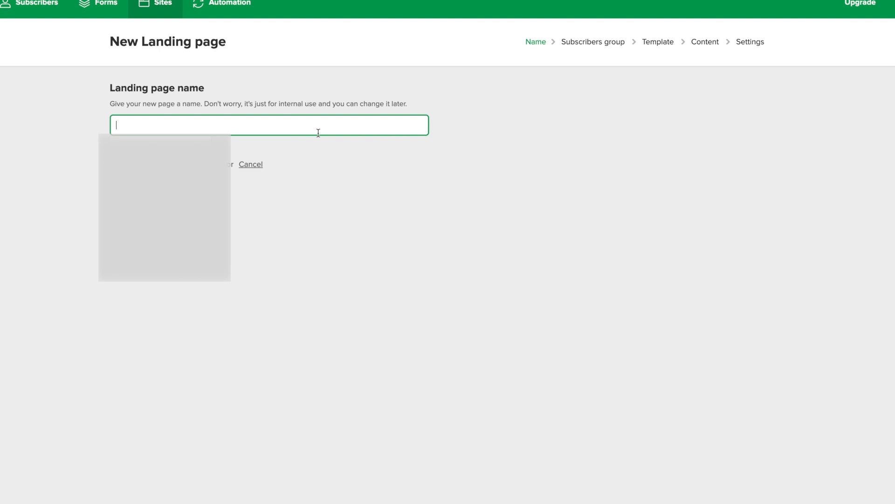
{"action": "type", "text": "Home buyers list"}
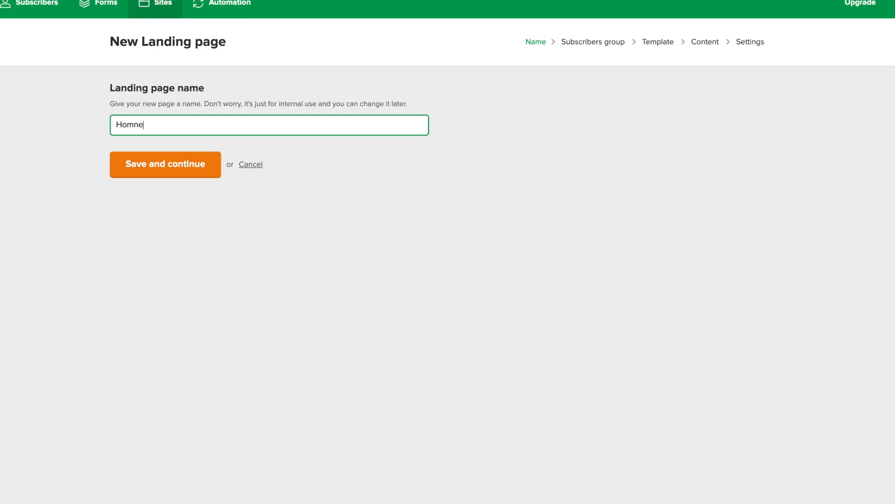
{"action": "key", "text": "Return"}
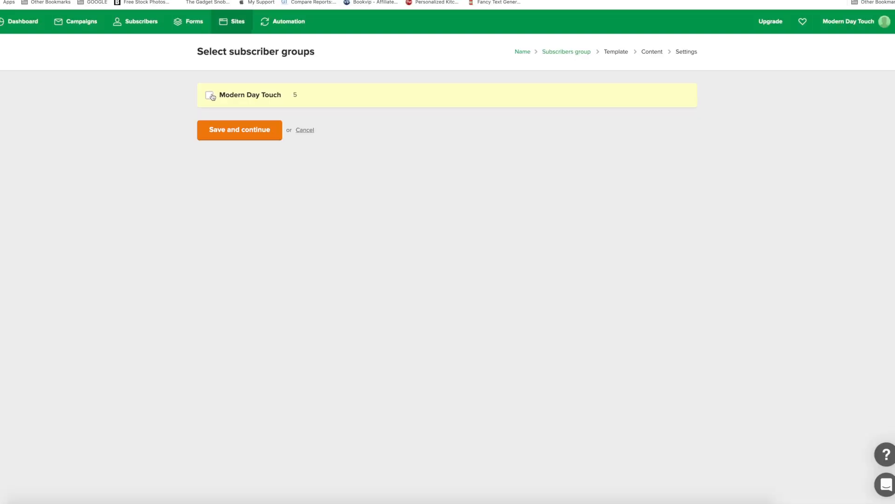
{"action": "left_click", "coordinate": [210, 96]}
{"action": "left_click", "coordinate": [232, 133]}
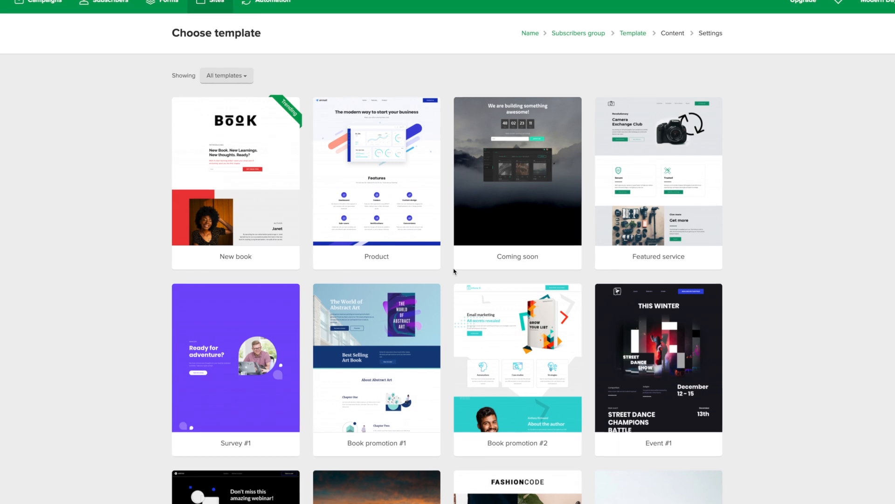
Browse the template gallery and select the Coming soon template for the landing page.
{"action": "scroll", "coordinate": [280, 252], "scroll_direction": "down", "scroll_amount": 1}
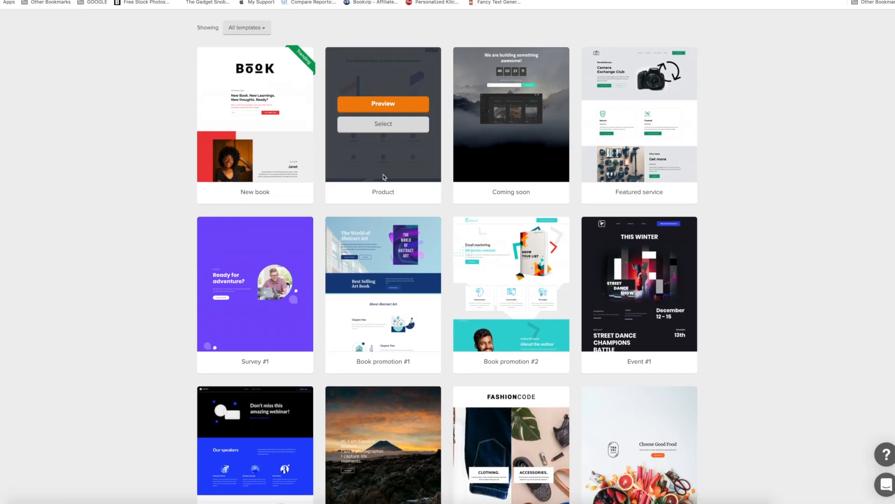
{"action": "scroll", "coordinate": [420, 163], "scroll_direction": "up", "scroll_amount": 1}
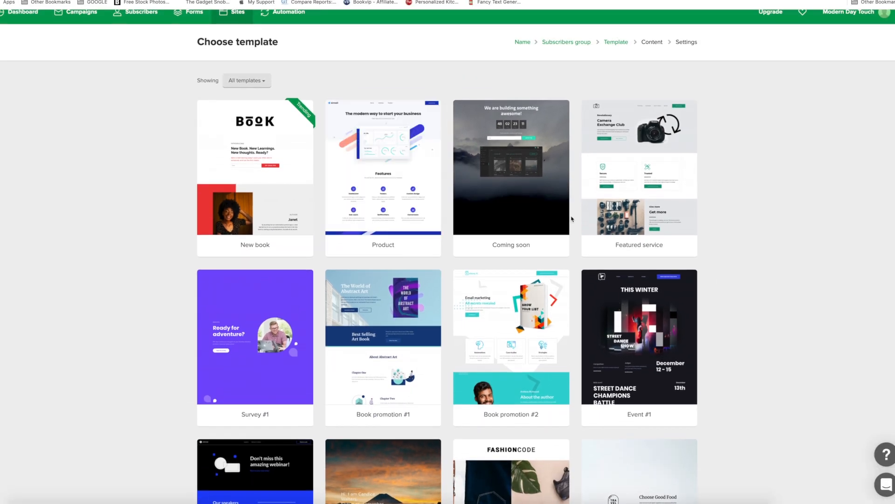
{"action": "scroll", "coordinate": [444, 210], "scroll_direction": "down", "scroll_amount": 2}
{"action": "scroll", "coordinate": [453, 232], "scroll_direction": "down", "scroll_amount": 2}
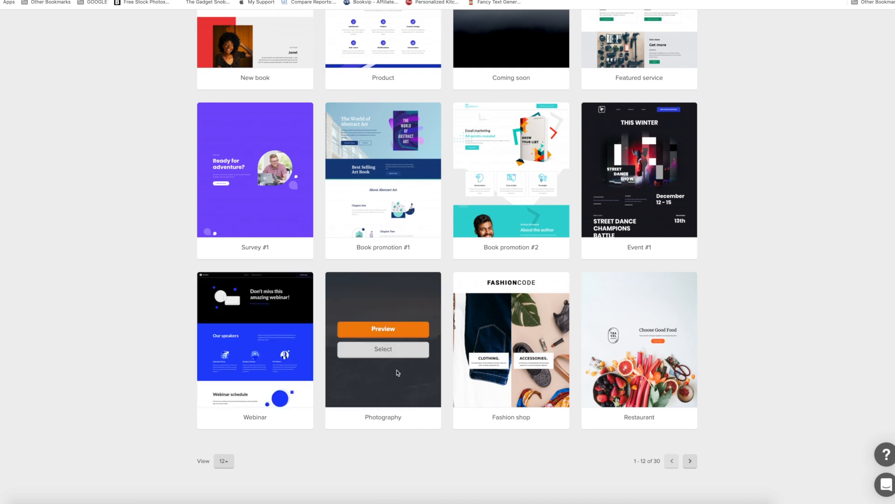
{"action": "scroll", "coordinate": [399, 372], "scroll_direction": "up", "scroll_amount": 2}
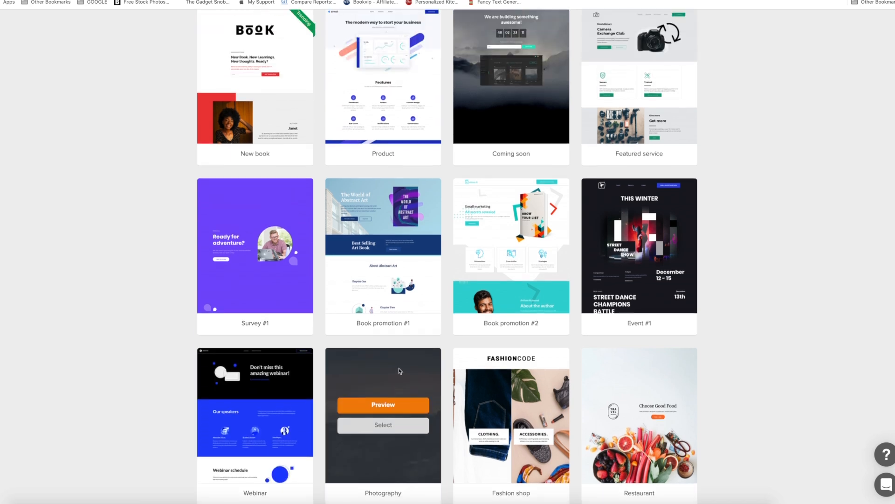
{"action": "scroll", "coordinate": [399, 371], "scroll_direction": "up", "scroll_amount": 2}
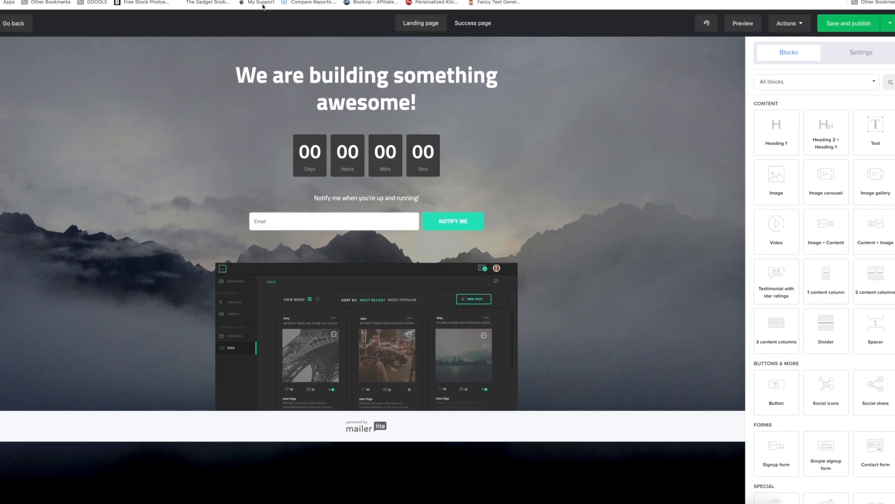
Examine the countdown block's text content, expiration date and layout settings, and close it without saving.
{"action": "left_click", "coordinate": [268, 179]}
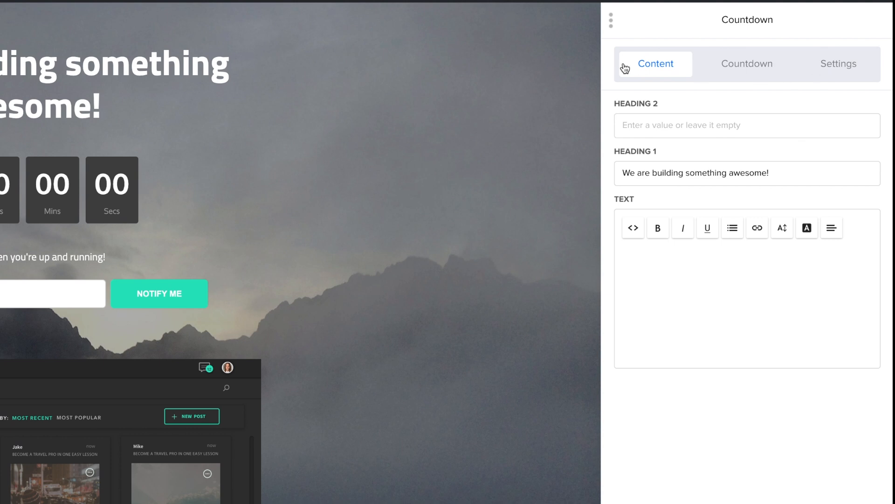
{"action": "left_click", "coordinate": [644, 122]}
{"action": "triple_click", "coordinate": [799, 170]}
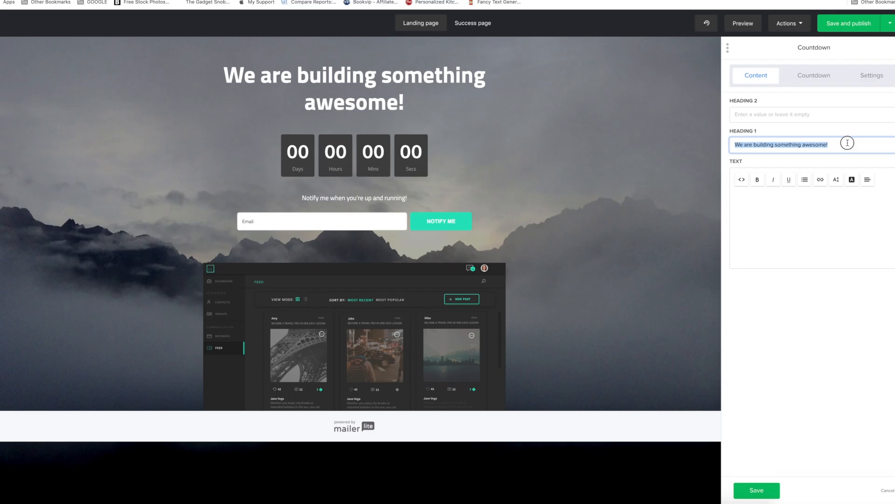
{"action": "triple_click", "coordinate": [843, 144]}
{"action": "left_click", "coordinate": [353, 116]}
{"action": "left_click", "coordinate": [765, 226]}
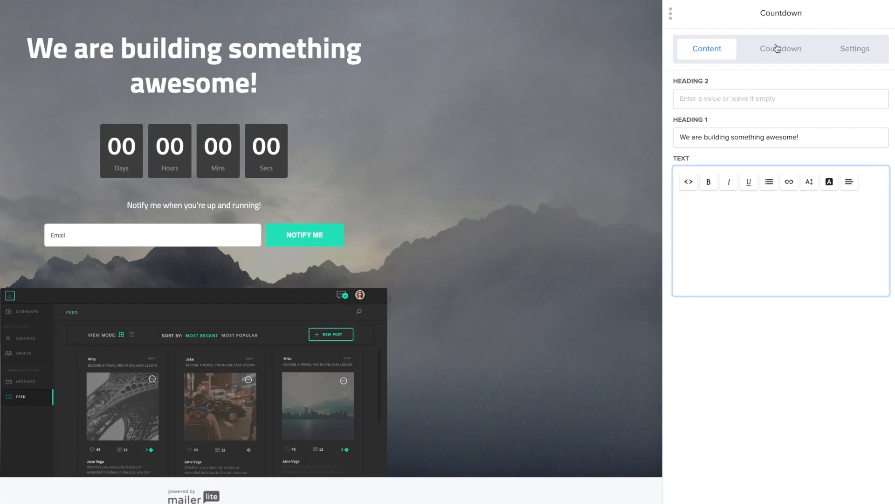
{"action": "left_click", "coordinate": [778, 52]}
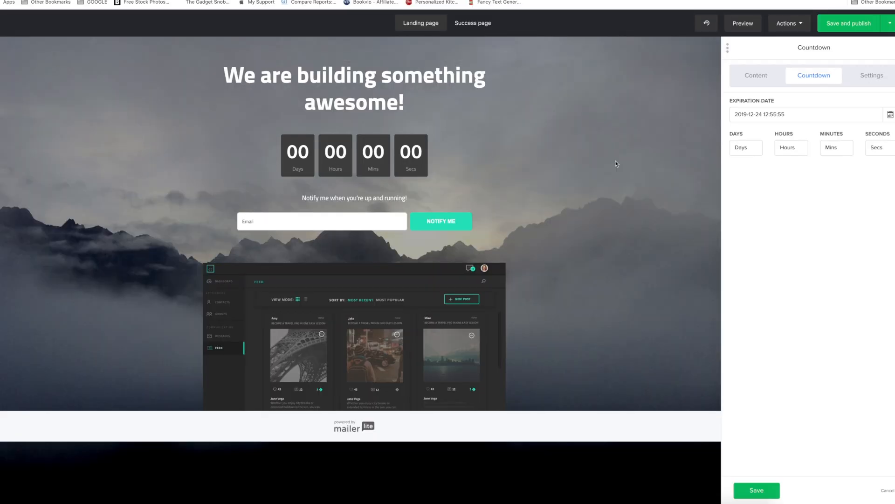
{"action": "left_click", "coordinate": [866, 76]}
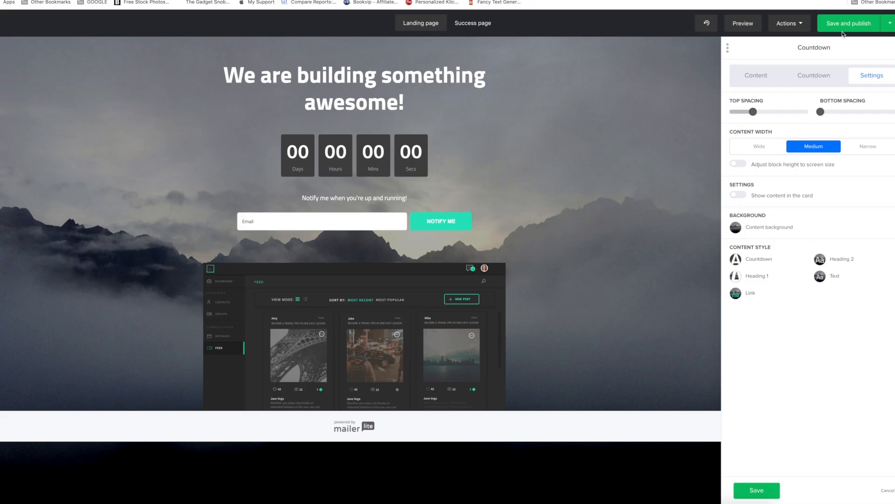
{"action": "left_click", "coordinate": [759, 76]}
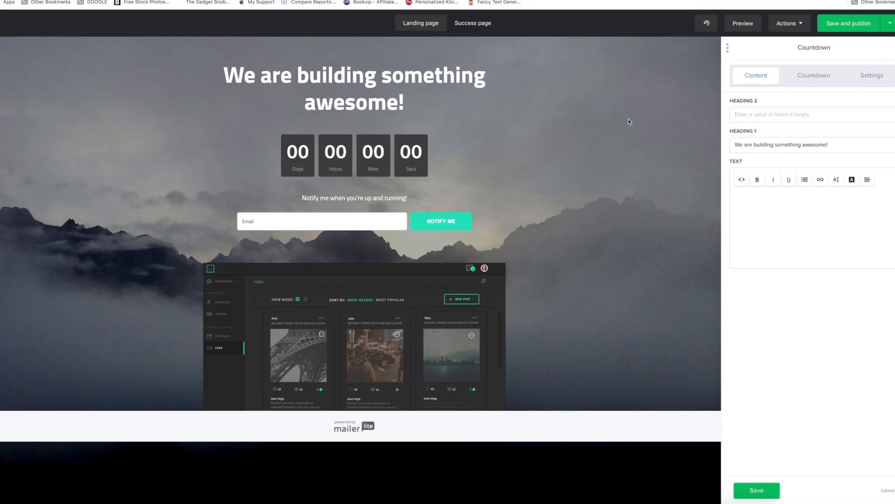
{"action": "left_click", "coordinate": [884, 490]}
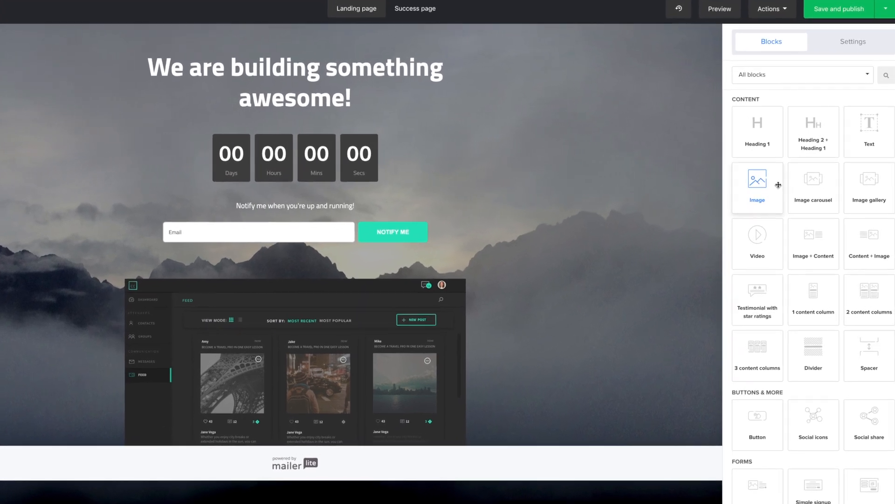
Add a Heading 1 block and a Video block above the countdown on the landing page.
{"action": "left_click_drag", "start_coordinate": [730, 135], "coordinate": [290, 70]}
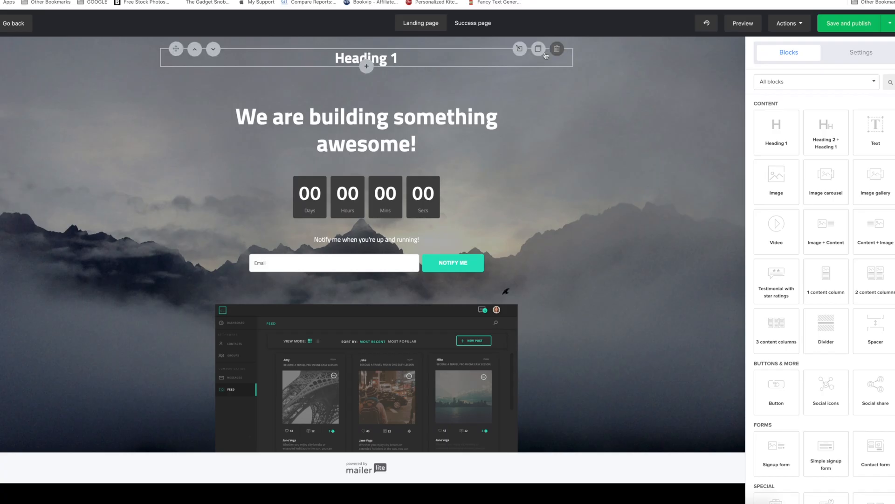
{"action": "left_click_drag", "start_coordinate": [777, 237], "coordinate": [722, 125]}
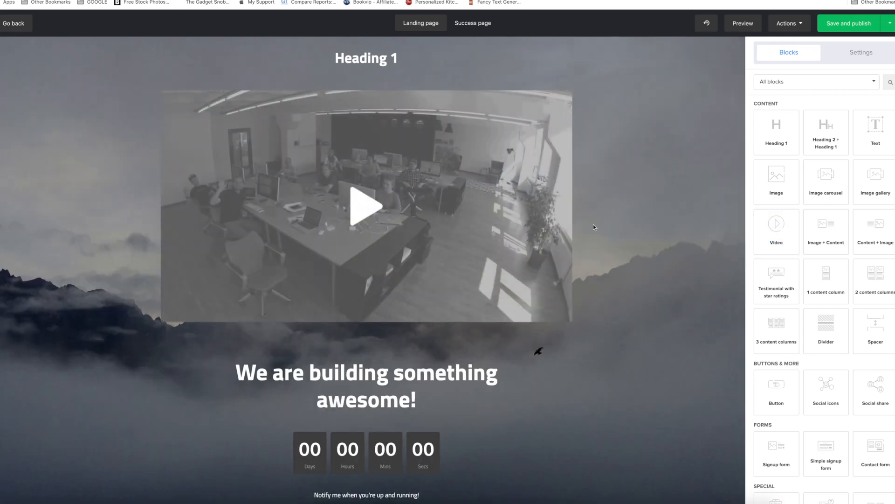
View the success page and return to the landing page.
{"action": "mouse_move", "coordinate": [391, 247]}
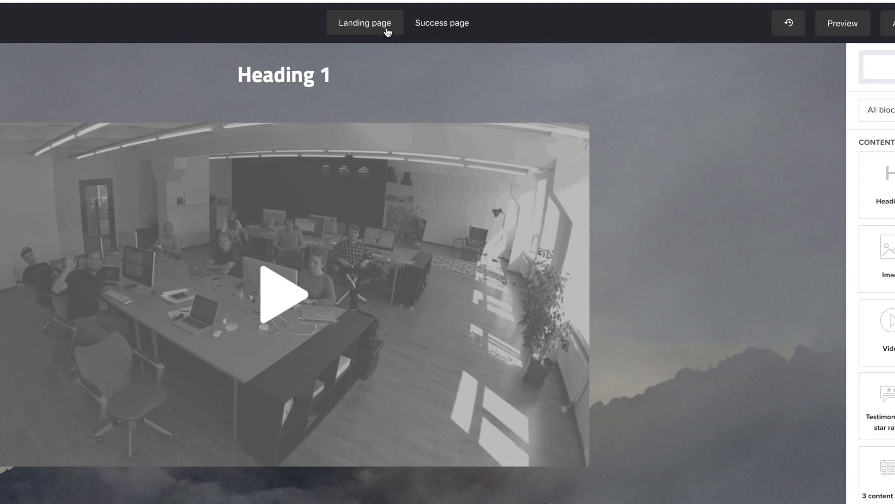
{"action": "mouse_move", "coordinate": [516, 423]}
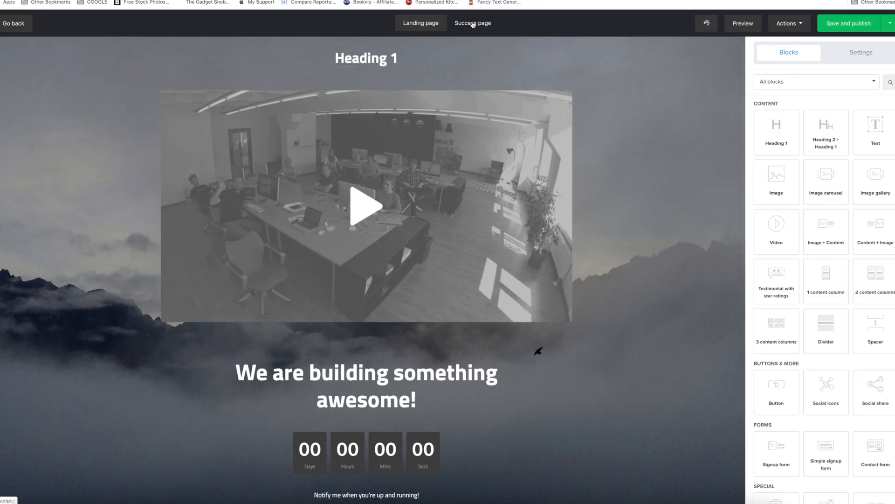
{"action": "left_click", "coordinate": [472, 24]}
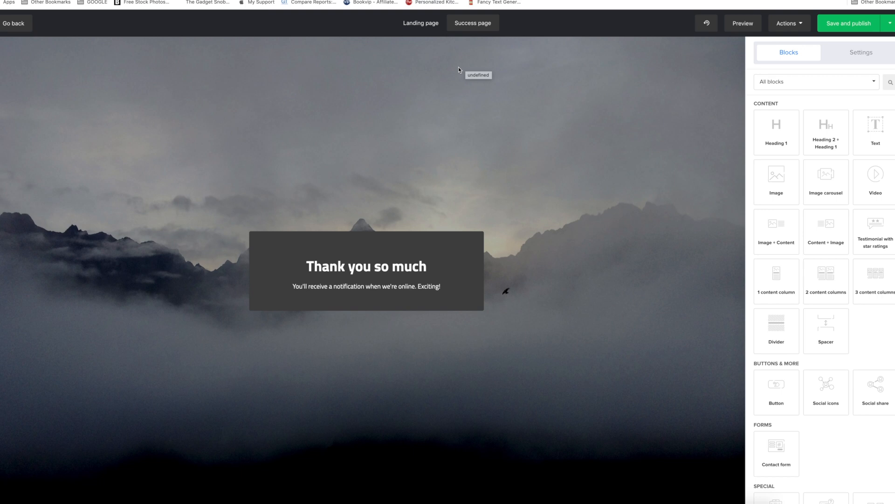
{"action": "left_click", "coordinate": [420, 22]}
Try Redirect to as the signup form's button action, and set it back to Success page.
{"action": "left_click", "coordinate": [760, 365]}
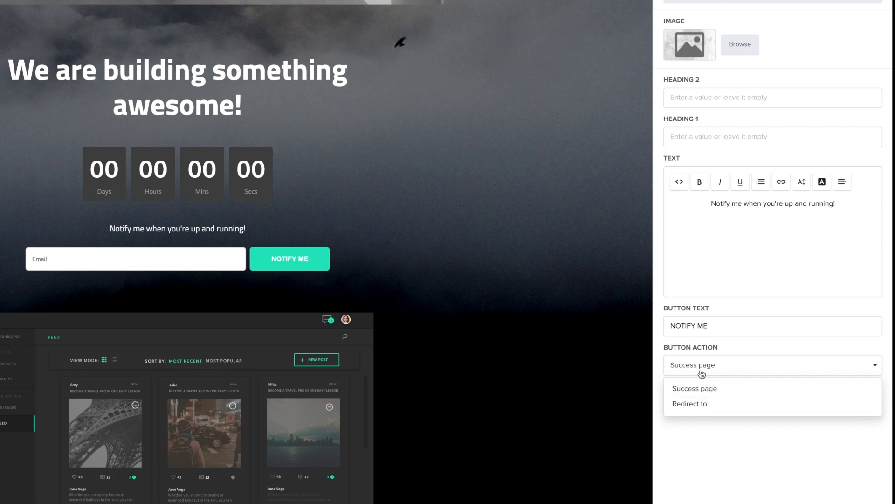
{"action": "left_click", "coordinate": [692, 405]}
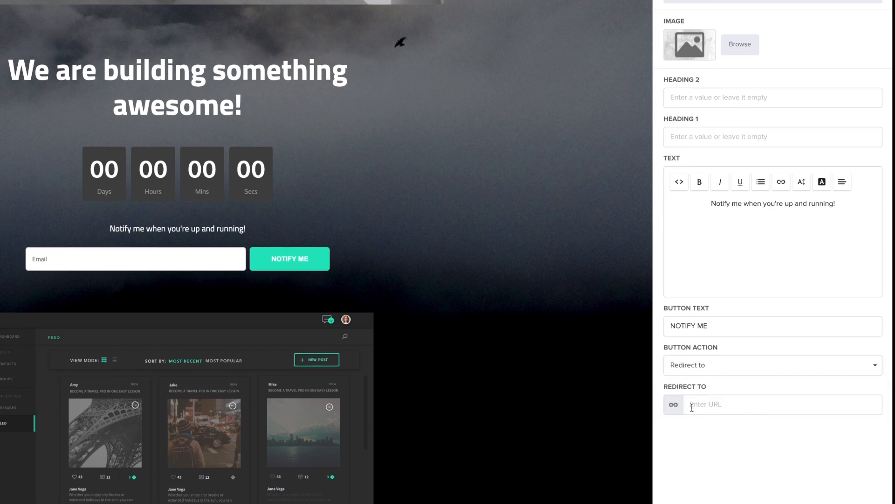
{"action": "left_click", "coordinate": [711, 370]}
{"action": "left_click", "coordinate": [714, 389]}
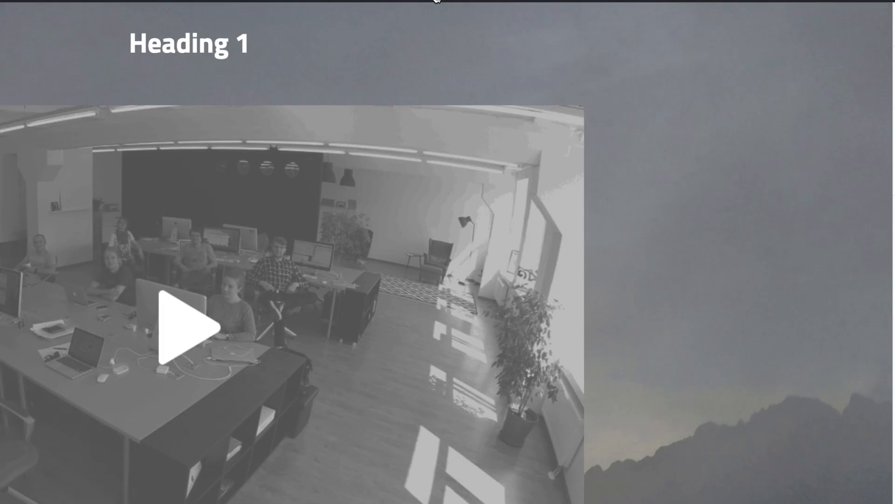
Delete all blocks from the landing page: the video, heading, countdown, signup form and image.
{"action": "left_click", "coordinate": [319, 208]}
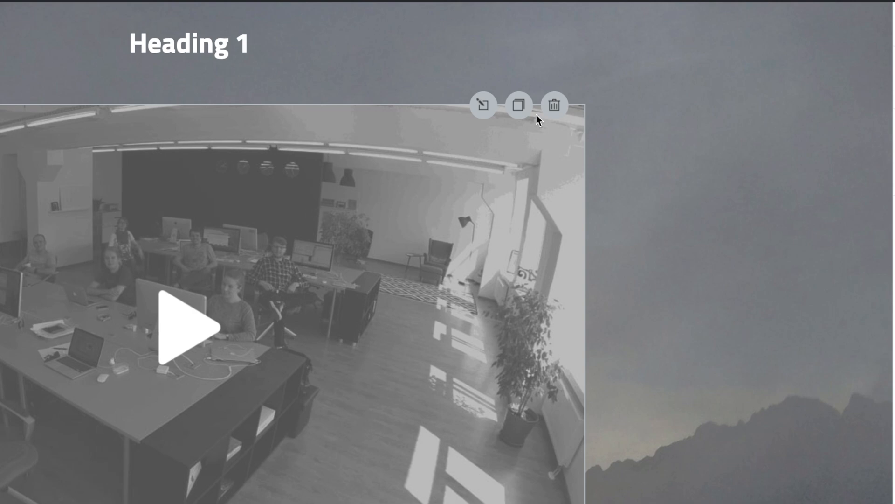
{"action": "left_click", "coordinate": [554, 106]}
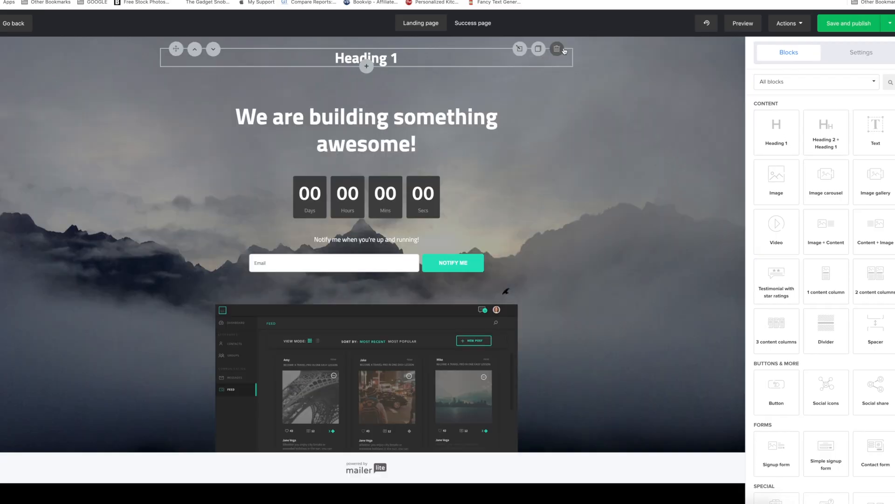
{"action": "left_click", "coordinate": [558, 49]}
{"action": "left_click", "coordinate": [557, 56]}
{"action": "left_click", "coordinate": [558, 54]}
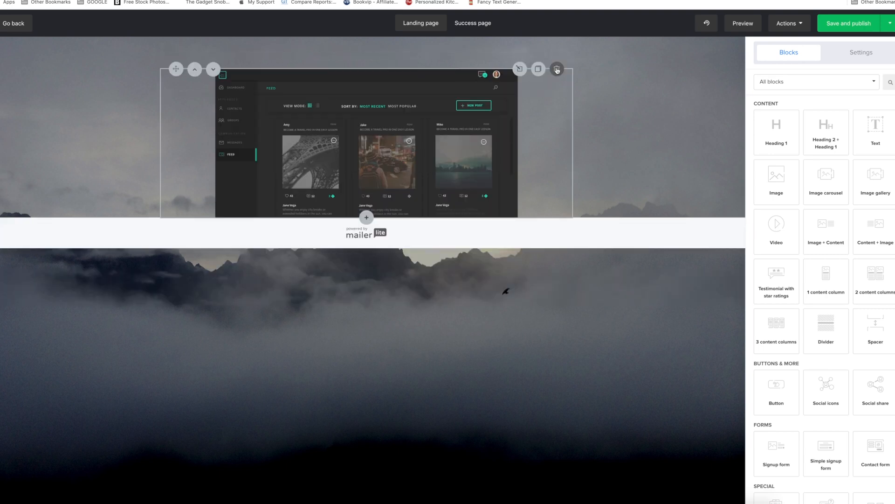
{"action": "left_click", "coordinate": [557, 69]}
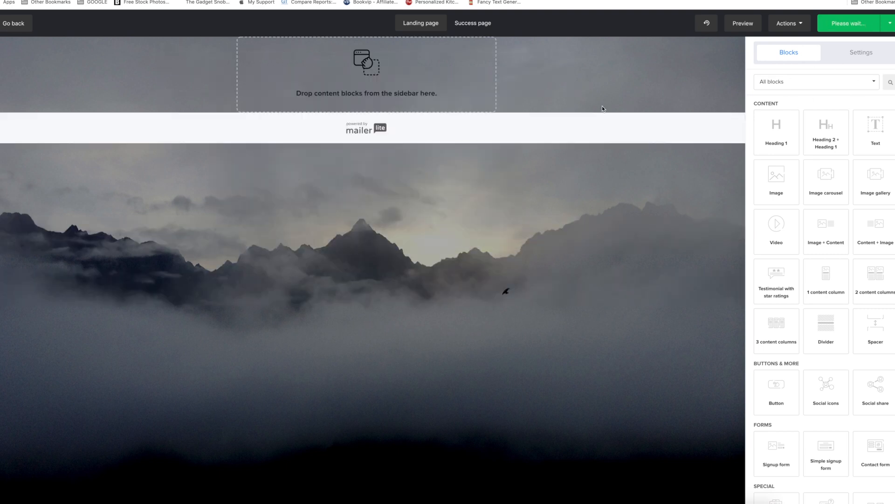
Try the Fullwidth page layout and set the layout back to Transparent.
{"action": "left_click", "coordinate": [849, 53]}
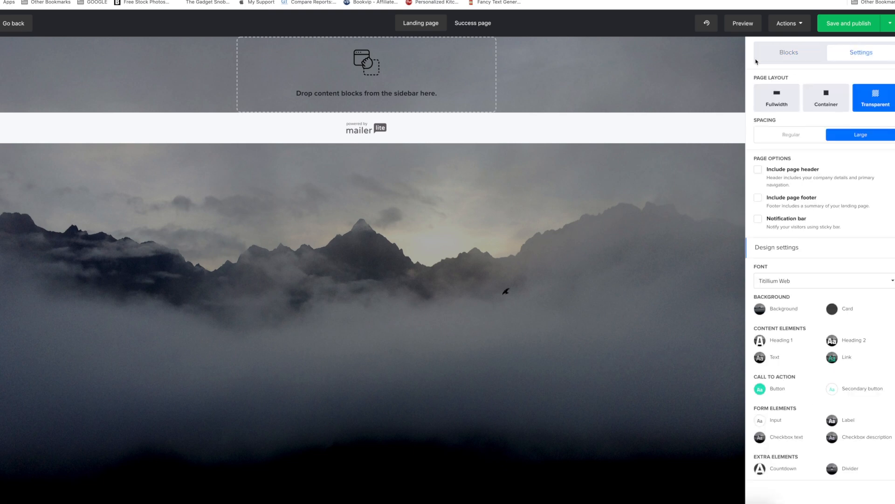
{"action": "left_click", "coordinate": [549, 275]}
{"action": "left_click", "coordinate": [777, 52]}
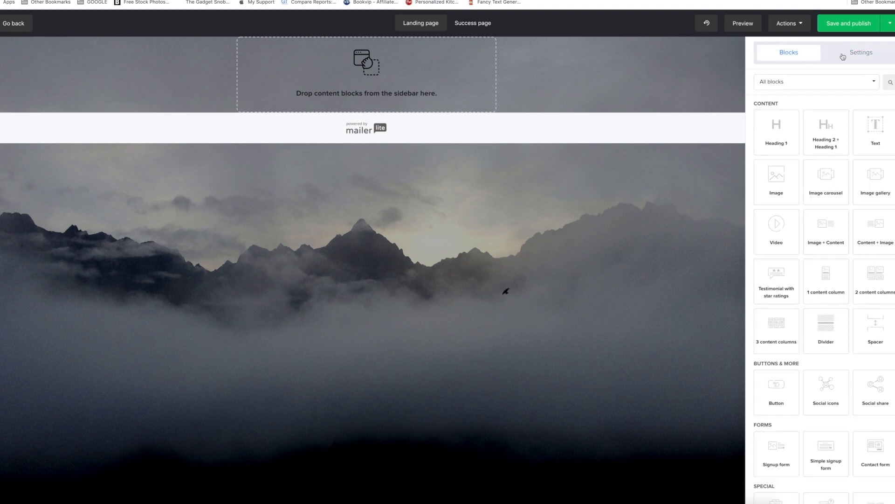
{"action": "left_click", "coordinate": [861, 56]}
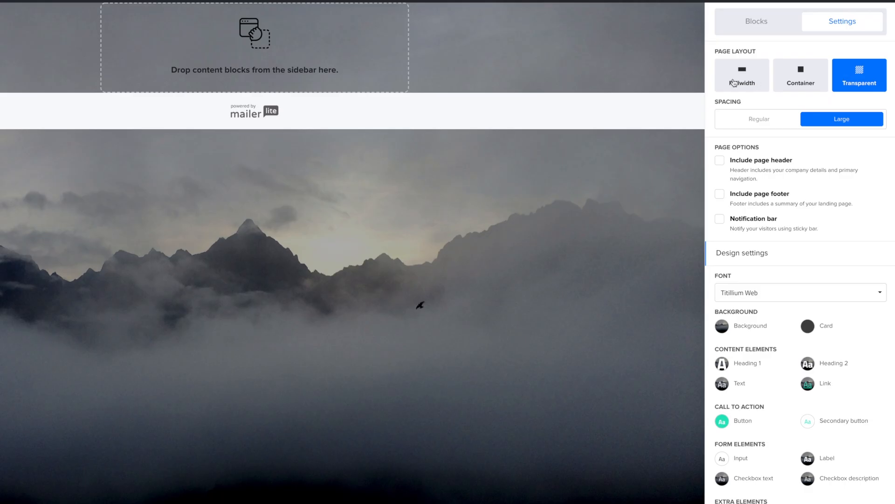
{"action": "left_click", "coordinate": [692, 104]}
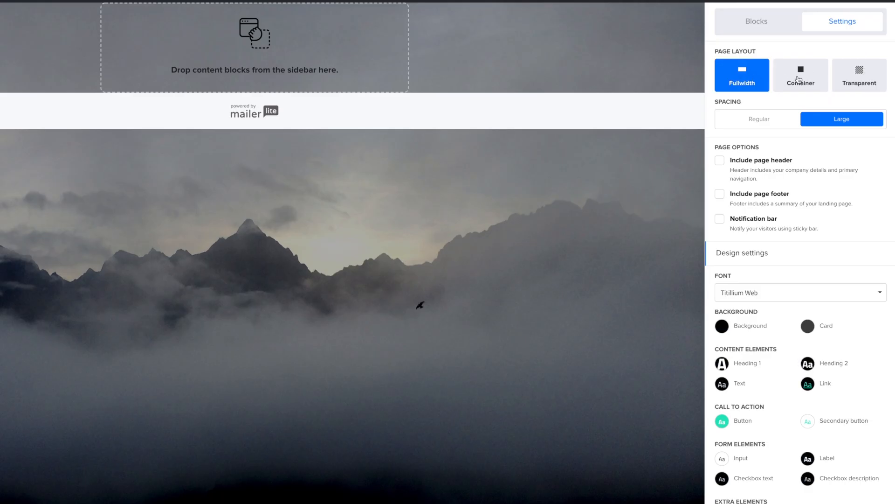
{"action": "left_click", "coordinate": [851, 76]}
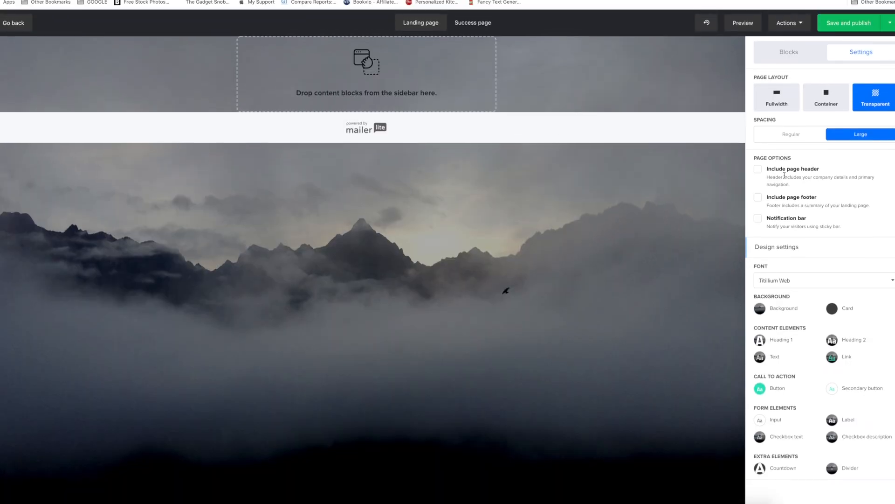
Try the Kalmen filter on the page's background image and set the filter back to None.
{"action": "left_click", "coordinate": [764, 313]}
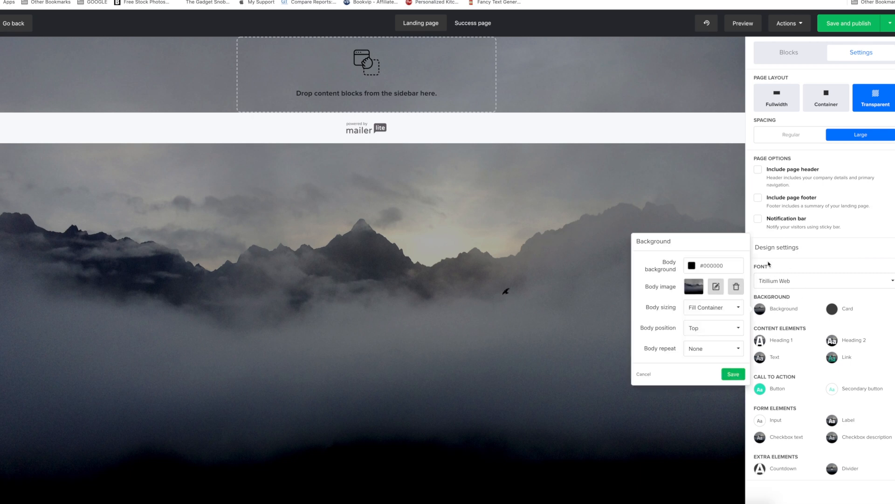
{"action": "left_click", "coordinate": [717, 287]}
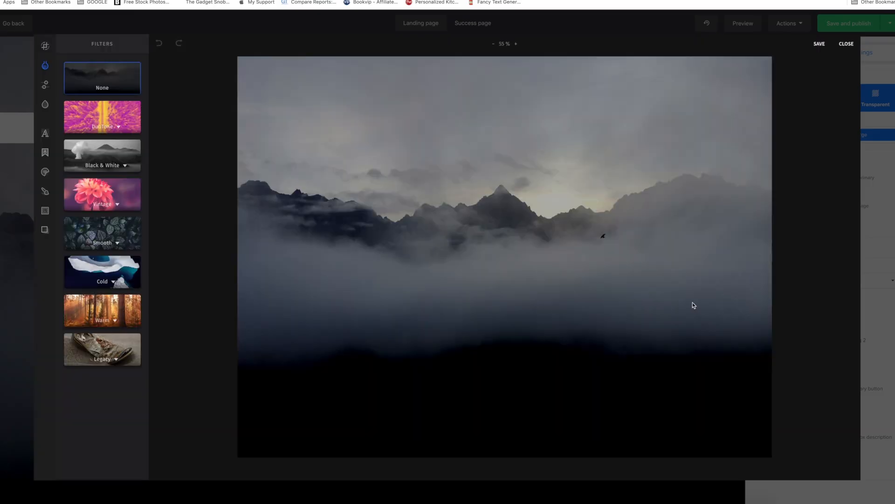
{"action": "left_click", "coordinate": [102, 281]}
{"action": "left_click", "coordinate": [89, 375]}
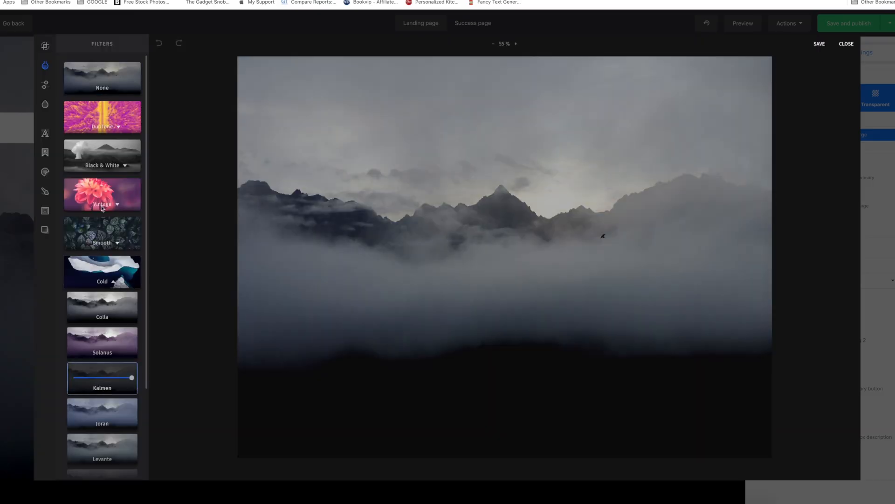
{"action": "left_click", "coordinate": [102, 78]}
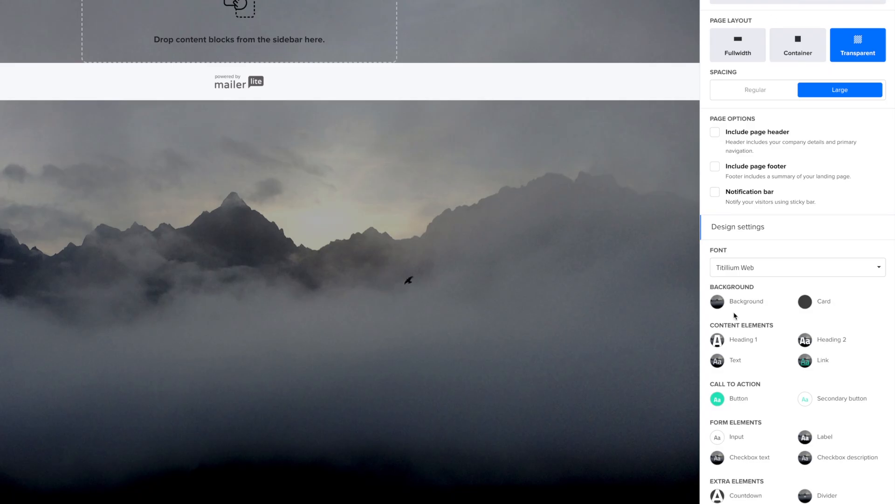
Replace the page's background image with architectural-224243_1920.jpg from the file manager.
{"action": "left_click", "coordinate": [719, 304]}
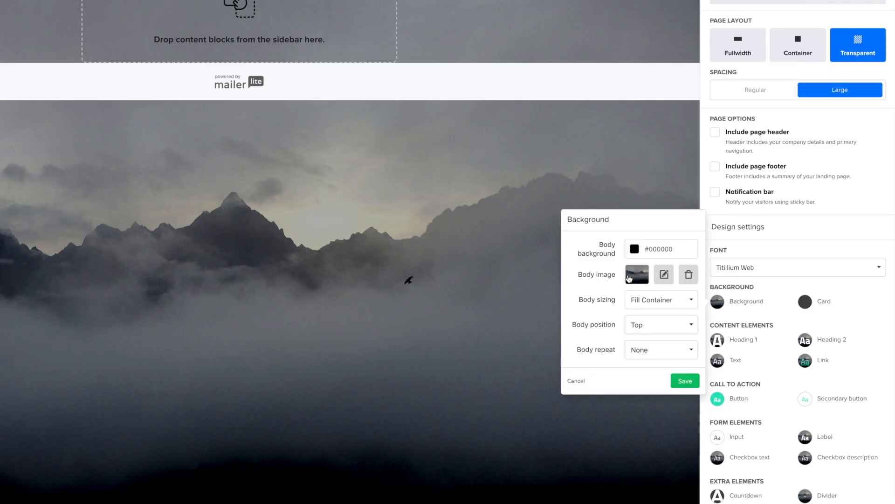
{"action": "left_click", "coordinate": [629, 279]}
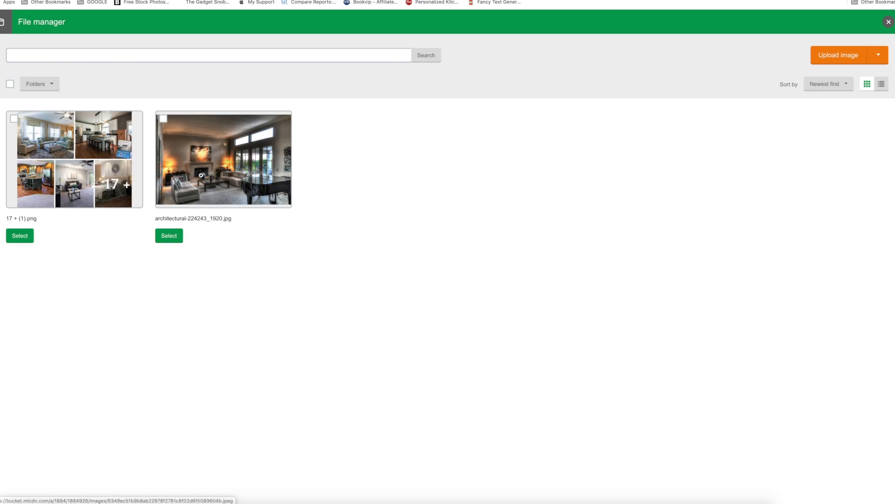
{"action": "left_click", "coordinate": [172, 241]}
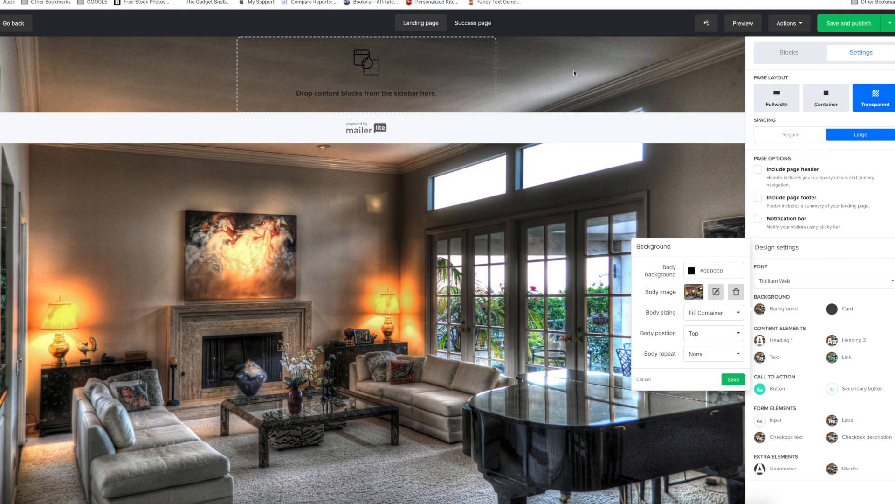
{"action": "left_click", "coordinate": [513, 122]}
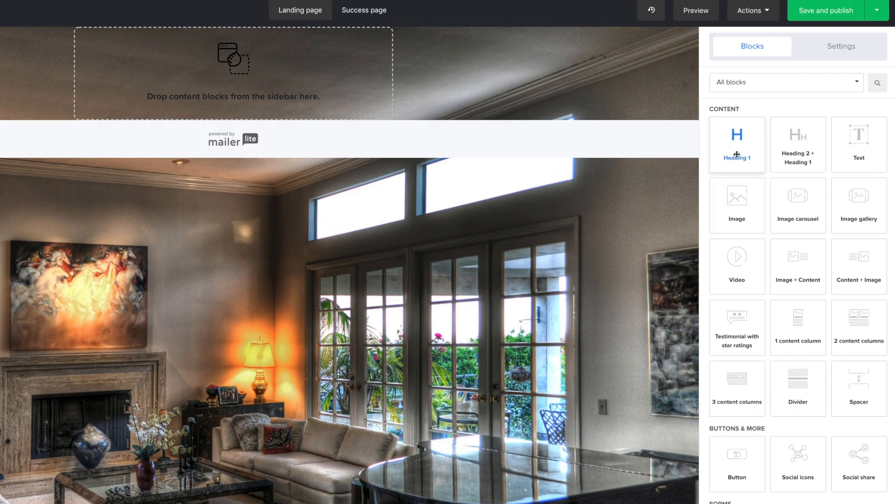
Add a Heading 1 block to the landing page with the text "Get Your Free Home Buyers Guide".
{"action": "left_click_drag", "start_coordinate": [744, 153], "coordinate": [254, 77]}
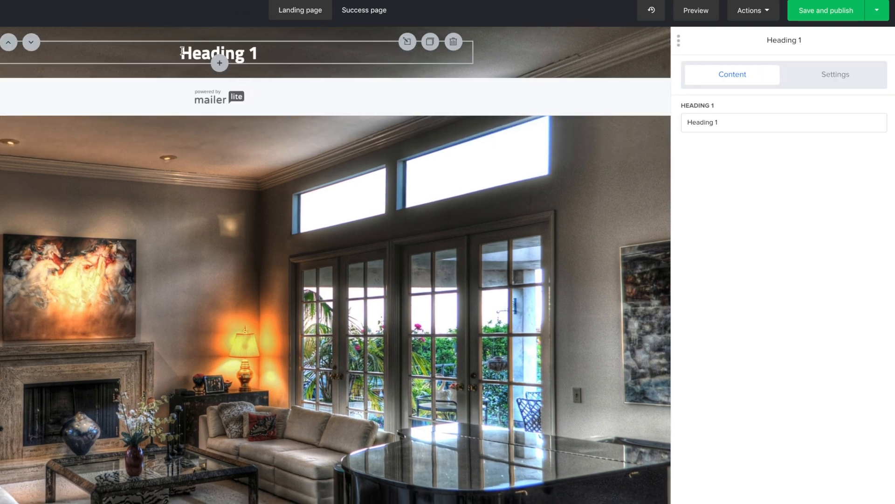
{"action": "double_click", "coordinate": [181, 50]}
{"action": "triple_click", "coordinate": [769, 115]}
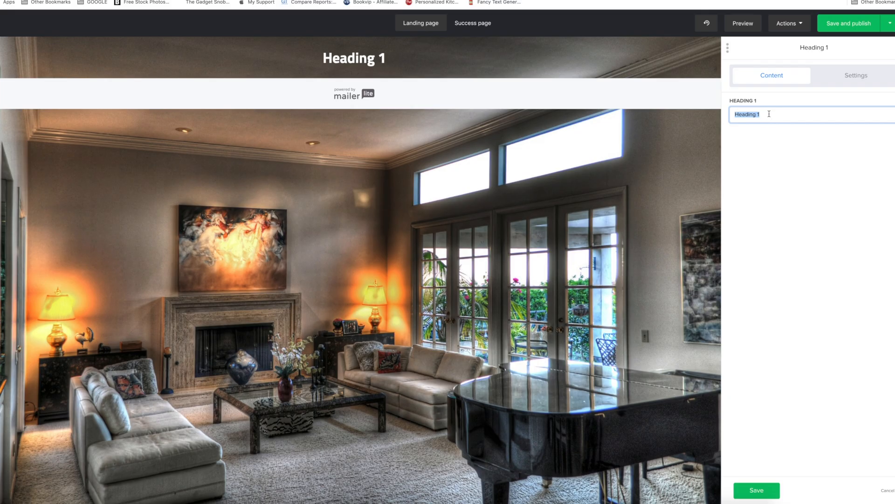
{"action": "type", "text": "Get Your Free Home Buyers Guide"}
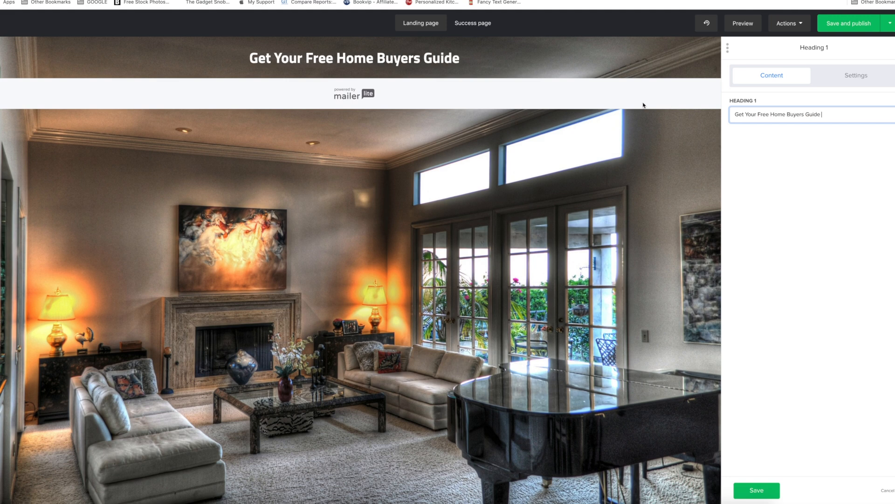
Enlarge the heading's font size to 68.
{"action": "left_click", "coordinate": [847, 78]}
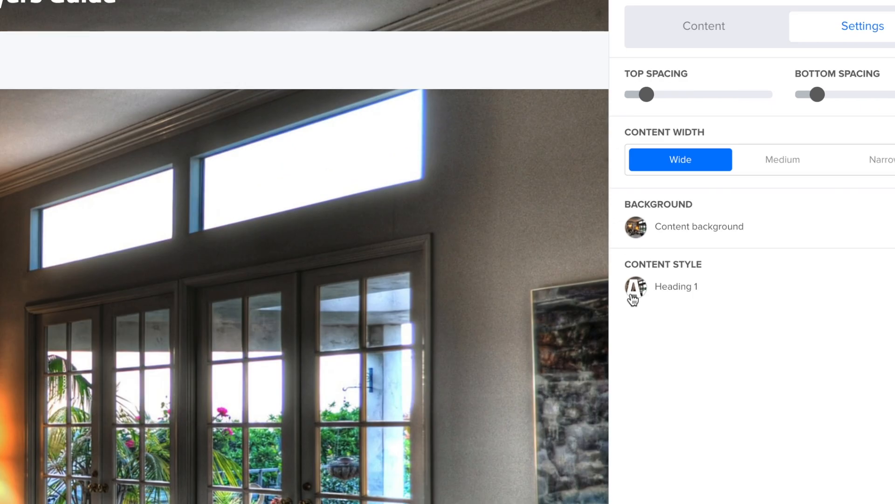
{"action": "left_click", "coordinate": [643, 294]}
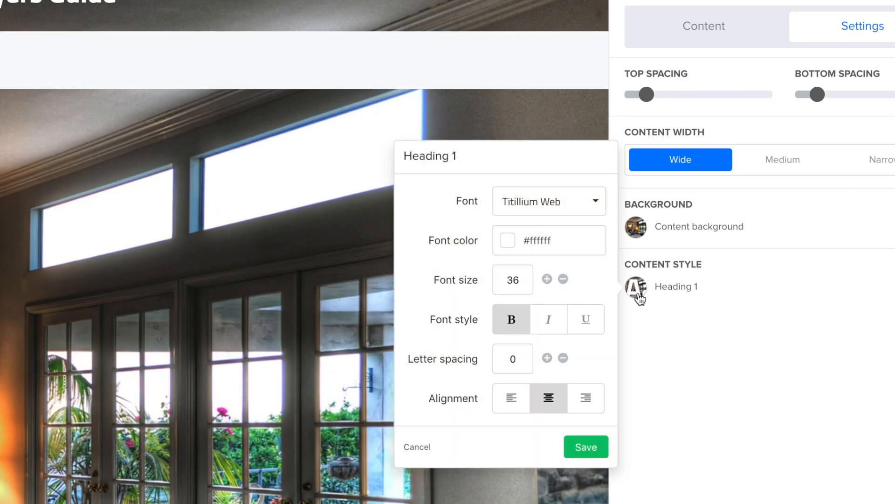
{"action": "left_click", "coordinate": [547, 279]}
{"action": "left_click", "coordinate": [547, 279]}
{"action": "left_click", "coordinate": [547, 279]}
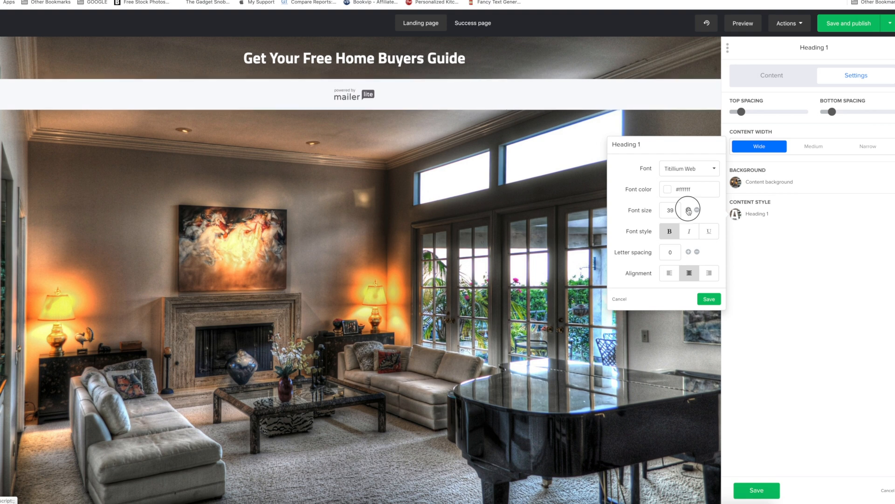
{"action": "left_click", "coordinate": [689, 211]}
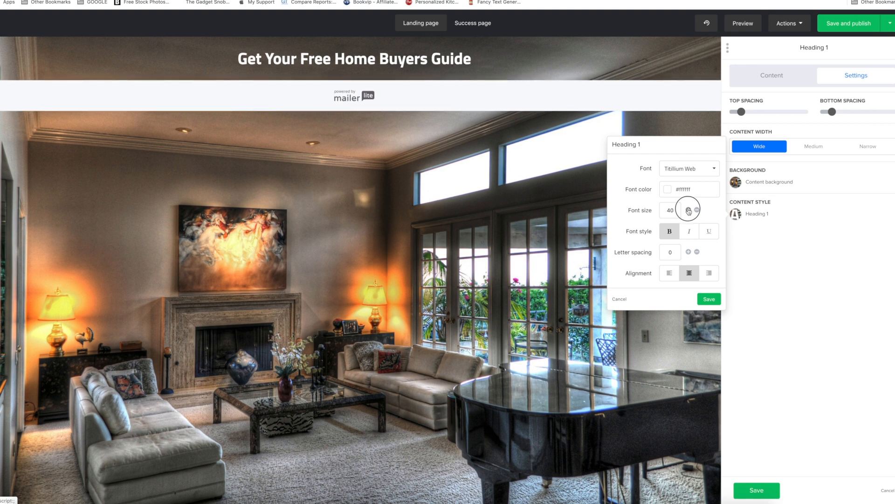
{"action": "left_click", "coordinate": [688, 211]}
{"action": "left_click", "coordinate": [689, 211]}
{"action": "left_click", "coordinate": [689, 210]}
{"action": "left_click", "coordinate": [689, 210]}
{"action": "left_click", "coordinate": [689, 211]}
{"action": "left_click", "coordinate": [689, 210]}
{"action": "left_click", "coordinate": [689, 211]}
{"action": "left_click", "coordinate": [689, 211]}
{"action": "left_click", "coordinate": [689, 211]}
{"action": "left_click", "coordinate": [689, 211]}
{"action": "left_click", "coordinate": [697, 210]}
{"action": "left_click", "coordinate": [698, 210]}
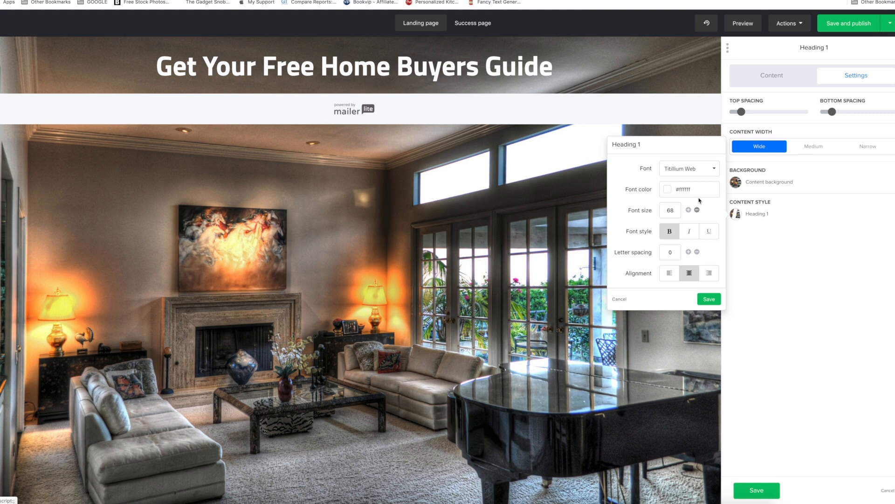
Set the heading's font to Arial and its font size to 61, and save the style.
{"action": "left_click", "coordinate": [700, 166]}
{"action": "left_click", "coordinate": [685, 205]}
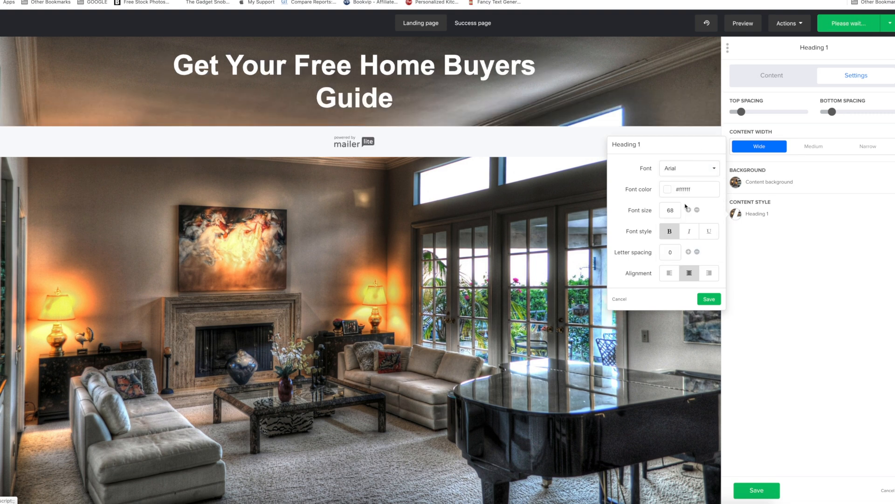
{"action": "left_click", "coordinate": [697, 211]}
{"action": "left_click", "coordinate": [697, 211]}
{"action": "left_click", "coordinate": [697, 211]}
{"action": "left_click", "coordinate": [698, 210]}
{"action": "left_click", "coordinate": [697, 211]}
{"action": "left_click", "coordinate": [697, 211]}
{"action": "left_click", "coordinate": [697, 211]}
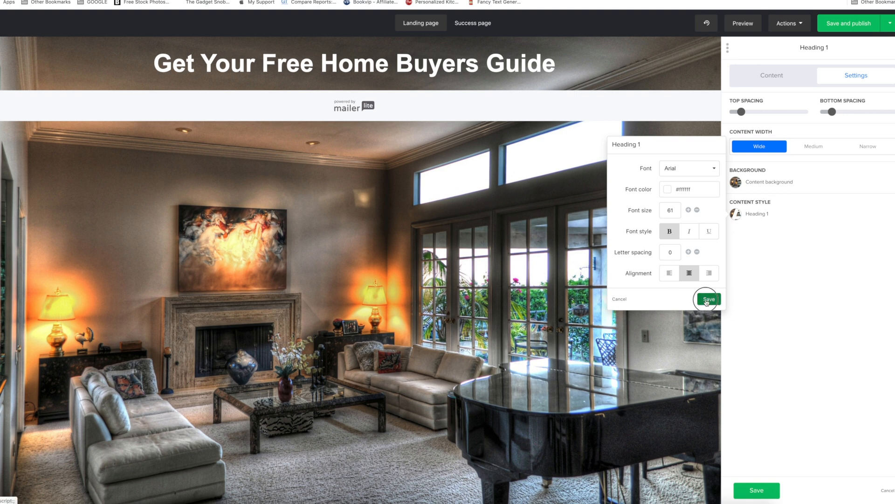
{"action": "left_click", "coordinate": [709, 299]}
Increase the heading block's top and bottom spacing.
{"action": "mouse_move", "coordinate": [743, 114]}
{"action": "left_click_drag", "start_coordinate": [708, 116], "coordinate": [744, 115]}
{"action": "mouse_move", "coordinate": [805, 114]}
{"action": "left_click_drag", "start_coordinate": [805, 115], "coordinate": [830, 113]}
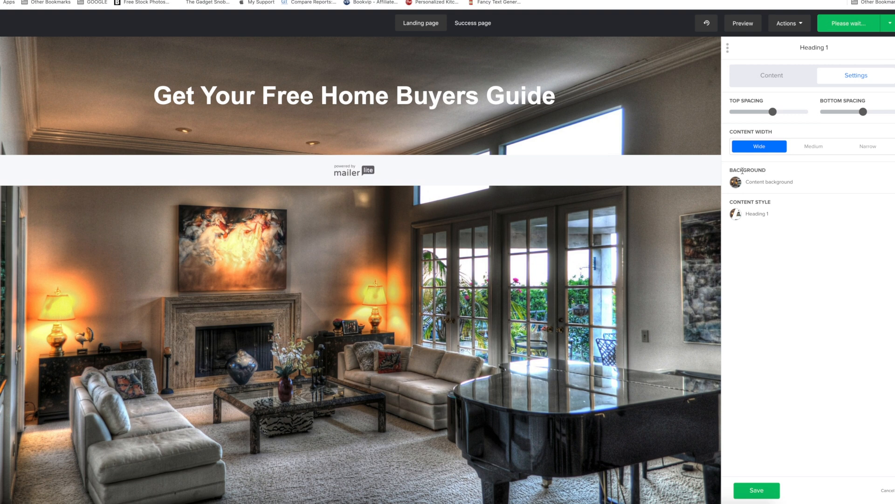
{"action": "left_click", "coordinate": [736, 215]}
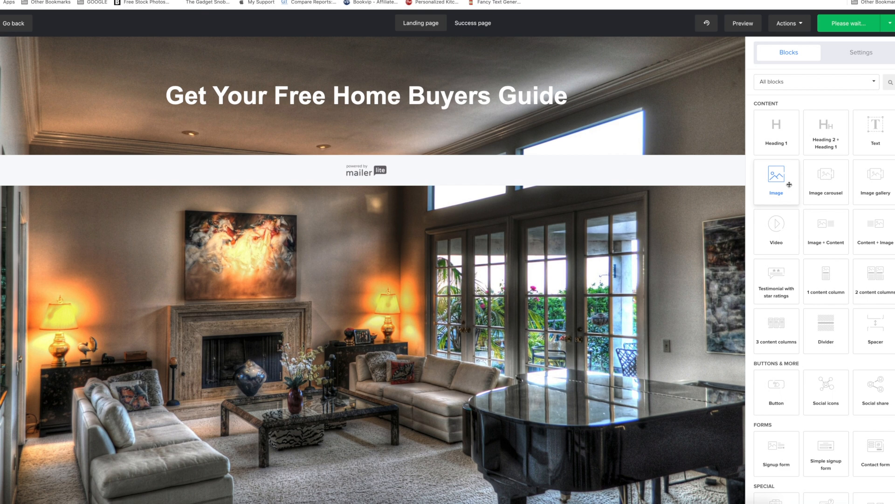
Add a Signup form block with an image below the heading.
{"action": "scroll", "coordinate": [793, 293], "scroll_direction": "down", "scroll_amount": 4}
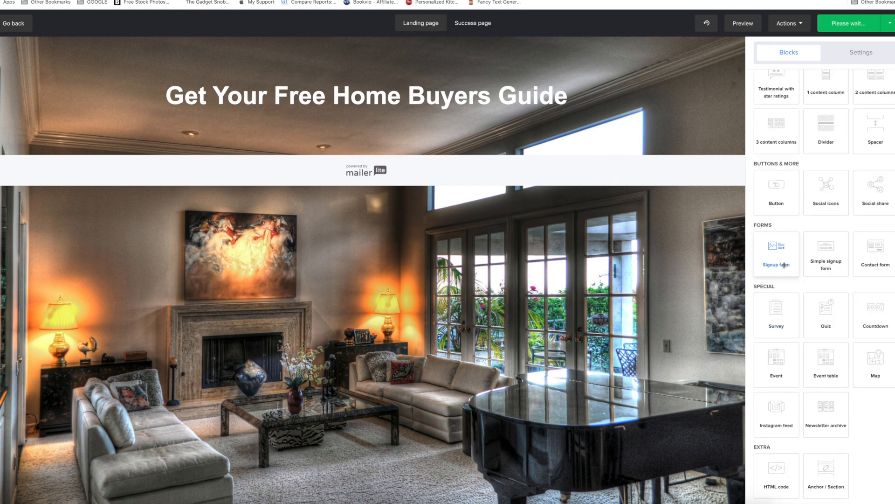
{"action": "scroll", "coordinate": [788, 271], "scroll_direction": "up", "scroll_amount": 1}
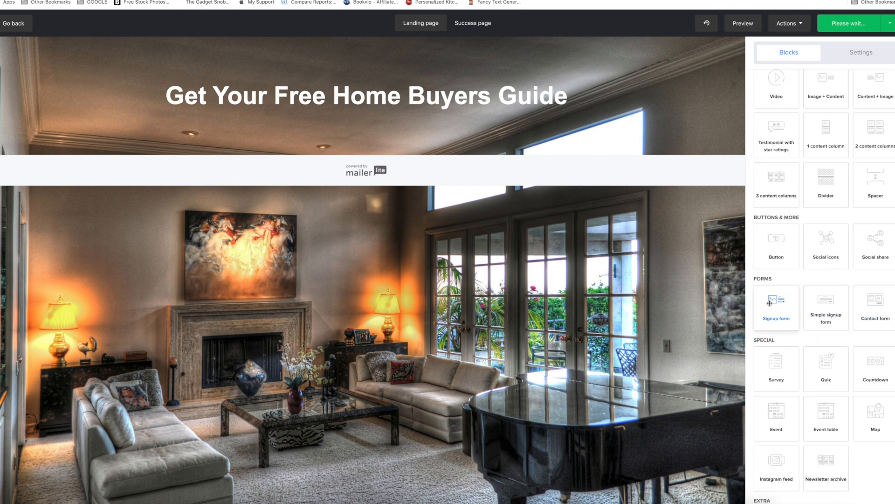
{"action": "left_click_drag", "start_coordinate": [781, 317], "coordinate": [389, 171]}
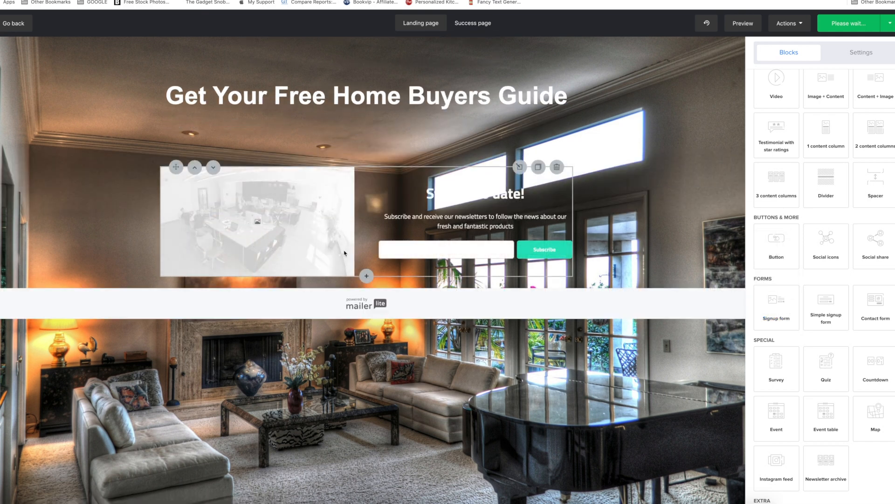
Try the Medium and Narrow content widths and Left form alignment on the signup form, and restore Wide and Right.
{"action": "left_click", "coordinate": [326, 230]}
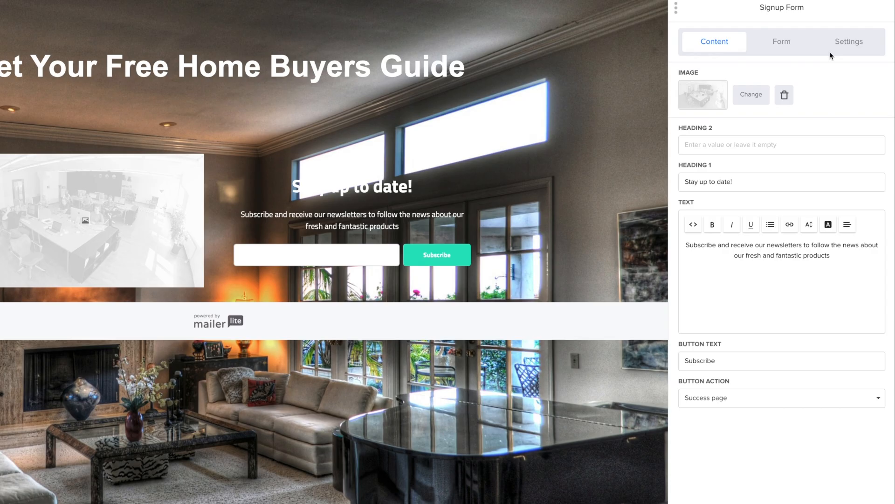
{"action": "left_click", "coordinate": [846, 42]}
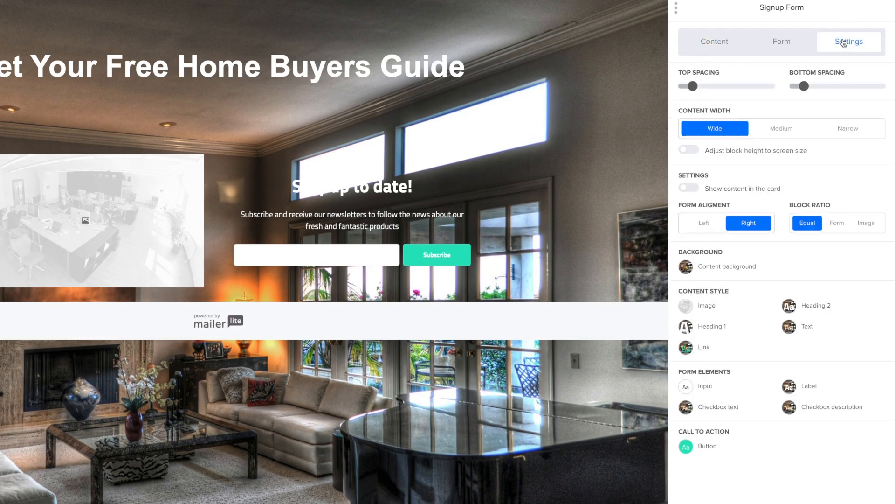
{"action": "left_click", "coordinate": [789, 128]}
{"action": "left_click", "coordinate": [848, 130]}
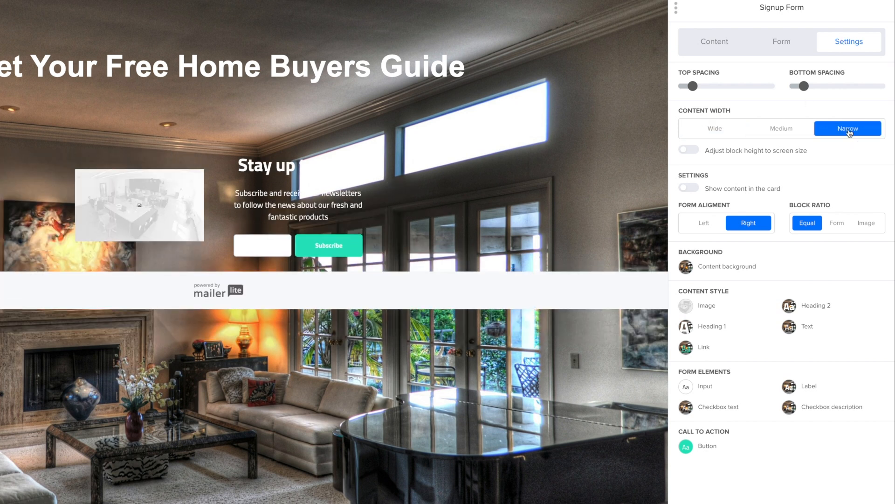
{"action": "left_click", "coordinate": [711, 133]}
{"action": "left_click", "coordinate": [751, 224]}
{"action": "left_click", "coordinate": [787, 223]}
Try showing the signup form's content in the card, and turn that option off again.
{"action": "left_click", "coordinate": [738, 195]}
{"action": "left_click", "coordinate": [740, 196]}
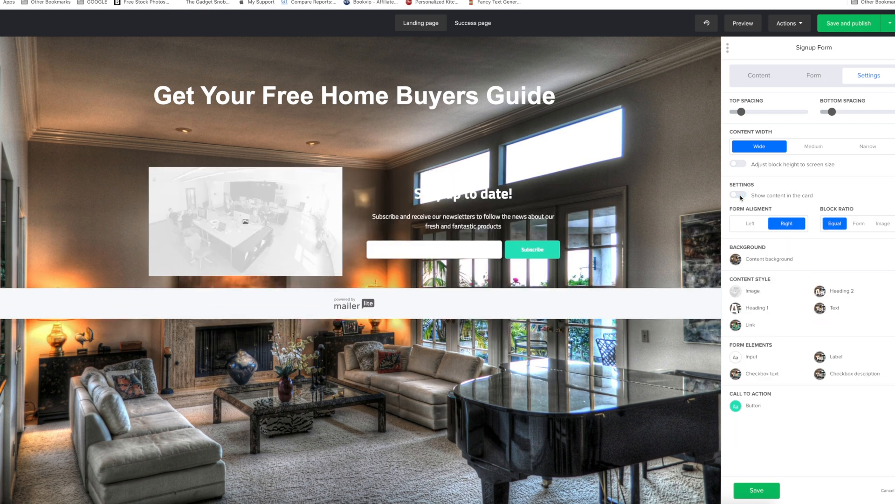
{"action": "left_click", "coordinate": [740, 195]}
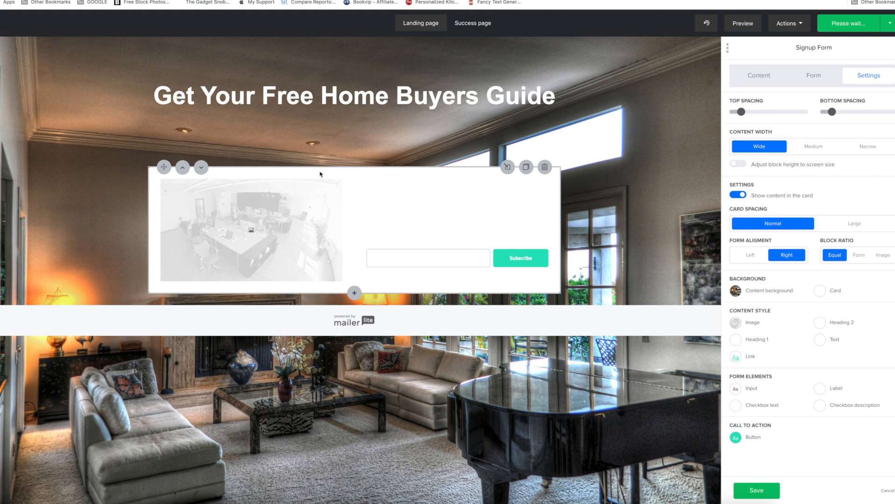
{"action": "left_click", "coordinate": [737, 195]}
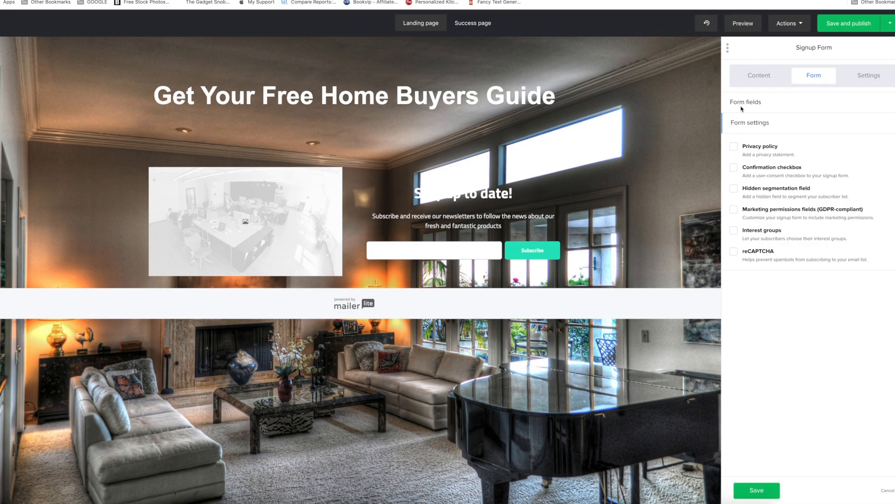
Set the signup form's Heading 2 text to "Get your Free Home List".
{"action": "left_click", "coordinate": [734, 147]}
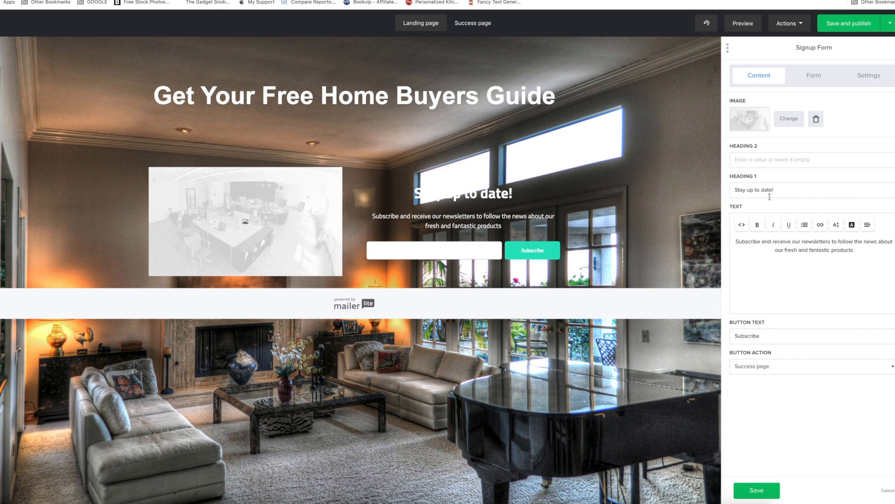
{"action": "left_click_drag", "start_coordinate": [802, 190], "coordinate": [754, 190]}
{"action": "left_click", "coordinate": [744, 160]}
{"action": "type", "text": "Get your Free Home List"}
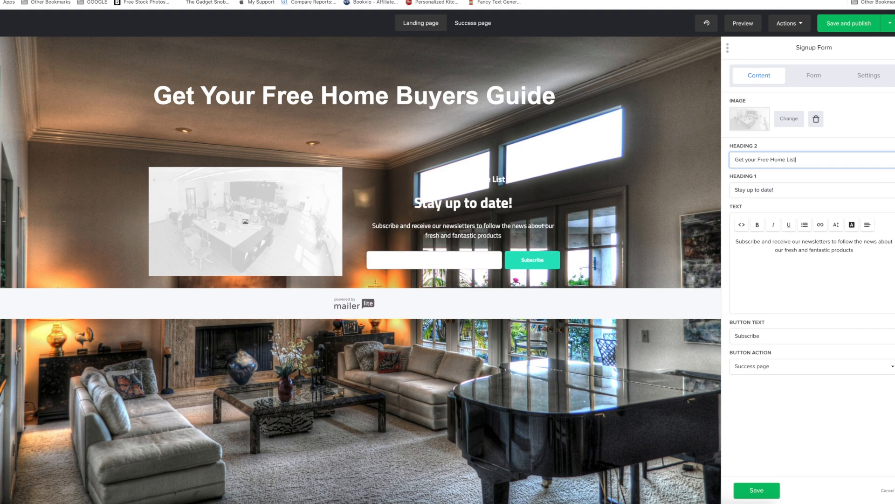
{"action": "scroll", "coordinate": [607, 236], "scroll_direction": "up", "scroll_amount": 1}
{"action": "scroll", "coordinate": [634, 236], "scroll_direction": "down", "scroll_amount": 1}
{"action": "left_click", "coordinate": [634, 236]}
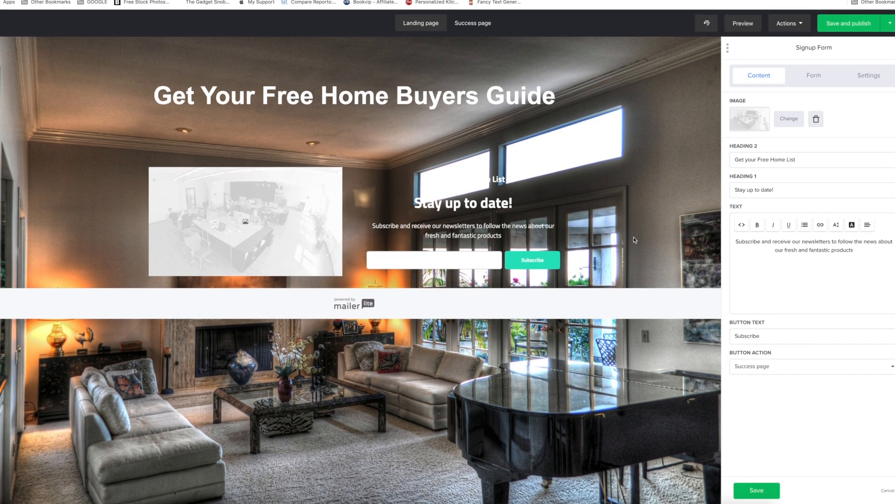
Darken the page's background image in the image editor and save the edited image.
{"action": "left_click", "coordinate": [725, 48]}
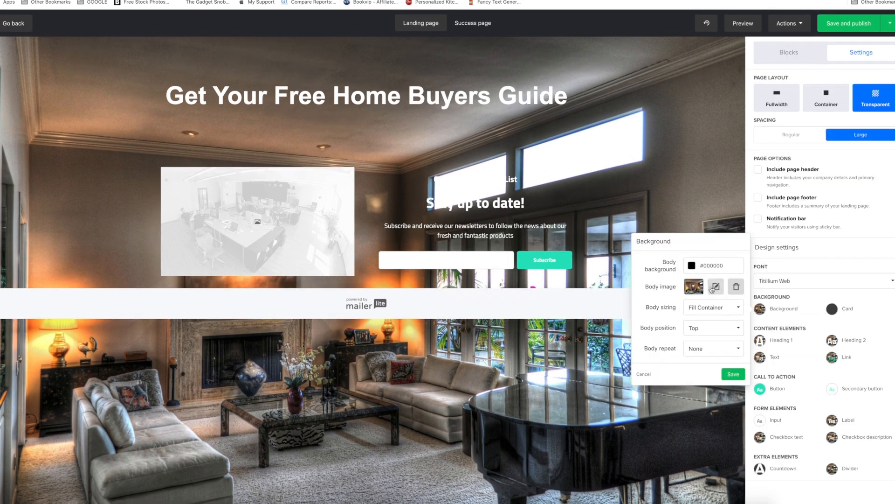
{"action": "left_click", "coordinate": [716, 287]}
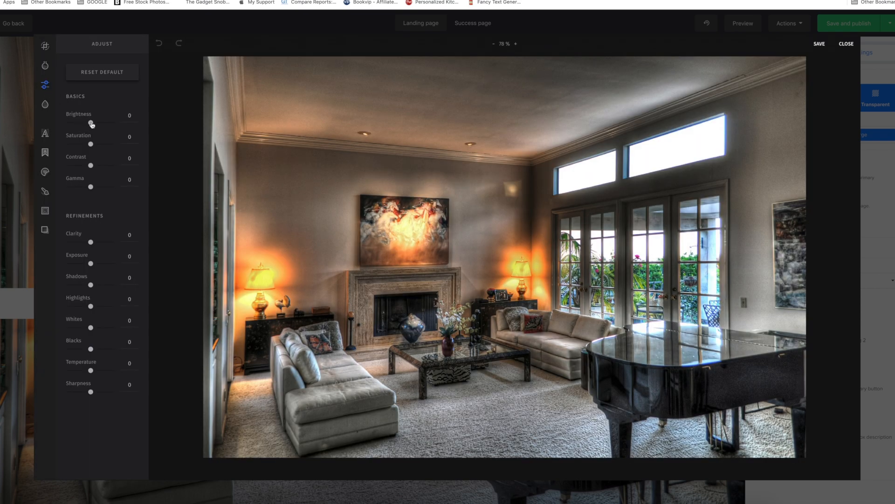
{"action": "left_click_drag", "start_coordinate": [92, 124], "coordinate": [86, 123]}
{"action": "left_click", "coordinate": [91, 144]}
{"action": "left_click_drag", "start_coordinate": [91, 166], "coordinate": [81, 165]}
{"action": "left_click_drag", "start_coordinate": [91, 187], "coordinate": [73, 187]}
{"action": "left_click", "coordinate": [820, 44]}
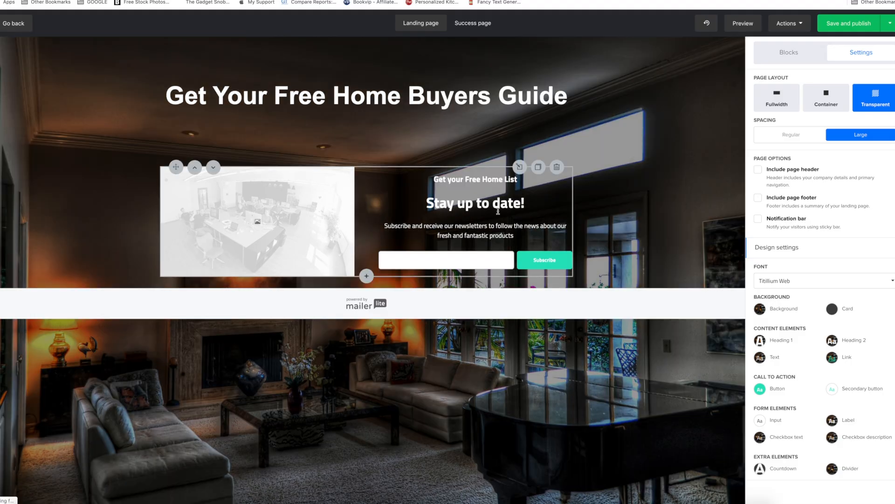
Set the signup form's Heading 1 text to "Enter Email".
{"action": "left_click", "coordinate": [504, 211]}
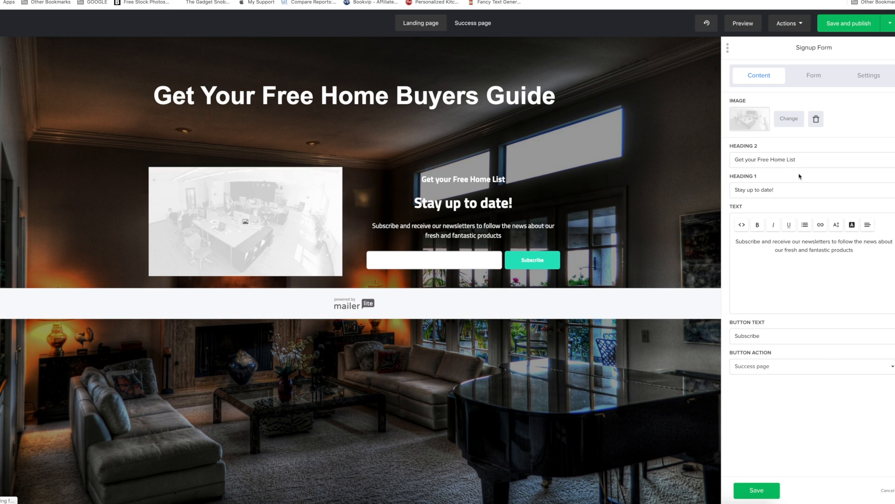
{"action": "left_click", "coordinate": [799, 188]}
{"action": "type", "text": "Enter Email"}
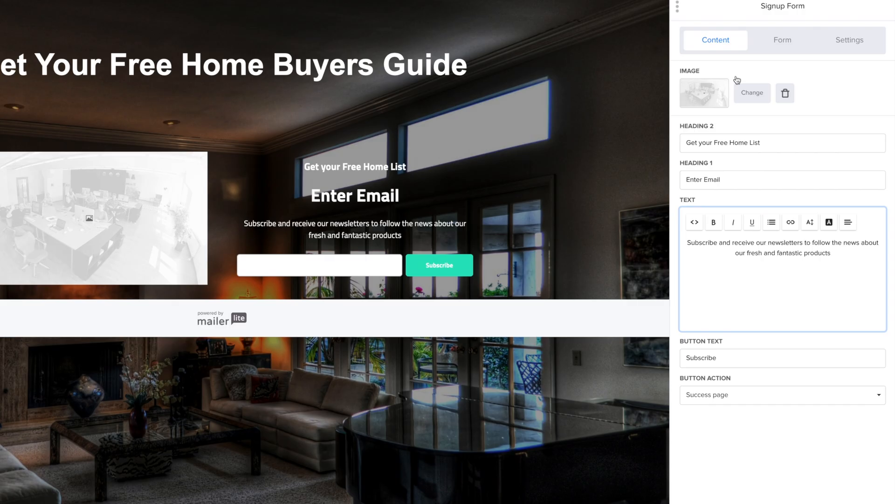
View the signup form's form settings and return to its content.
{"action": "left_click", "coordinate": [807, 75]}
{"action": "left_click", "coordinate": [709, 136]}
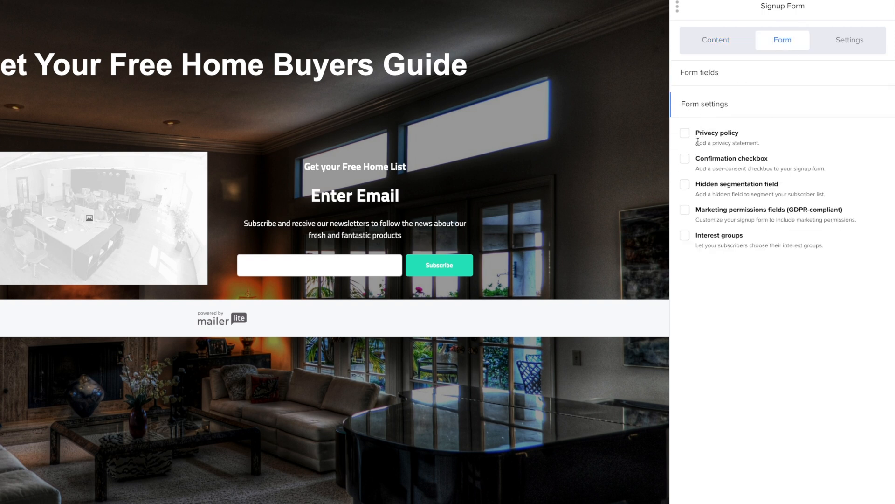
{"action": "left_click", "coordinate": [735, 41]}
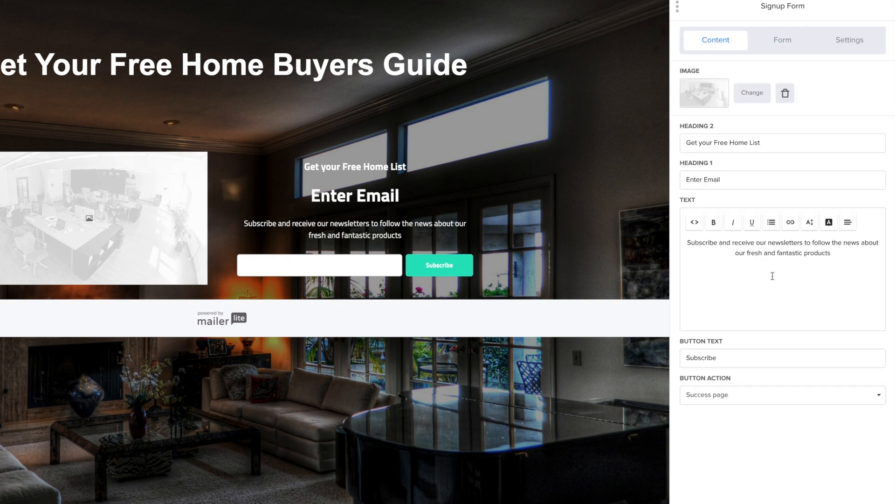
Set the signup form's button text to "Get Your Home List".
{"action": "left_click", "coordinate": [732, 356]}
{"action": "left_click_drag", "start_coordinate": [769, 357], "coordinate": [652, 358]}
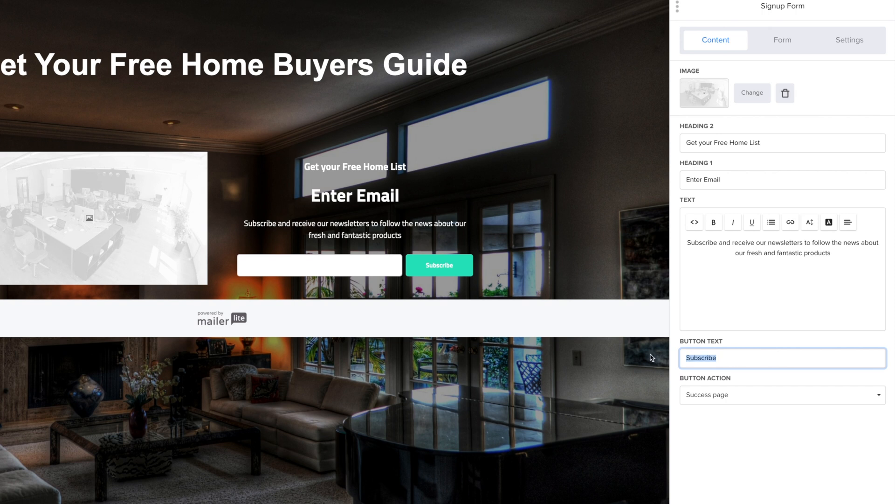
{"action": "type", "text": "Get Your Home List"}
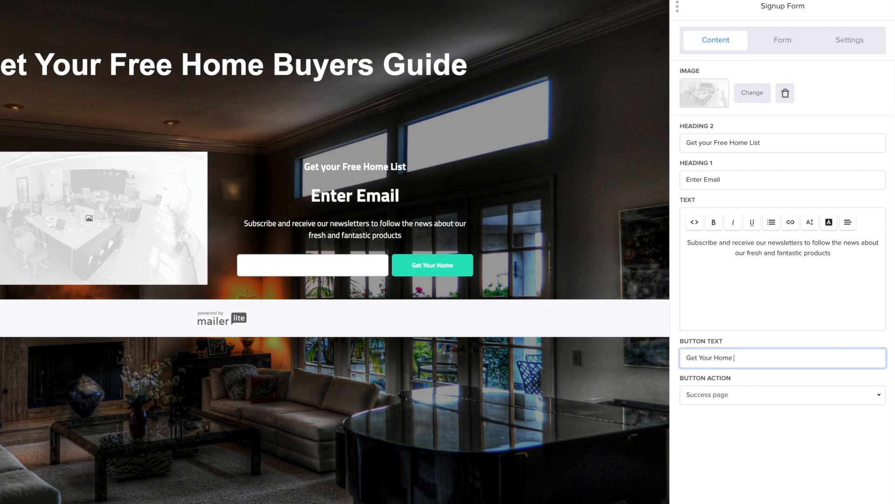
Add a required Name field to the signup form and place it above the Email field.
{"action": "left_click", "coordinate": [724, 99]}
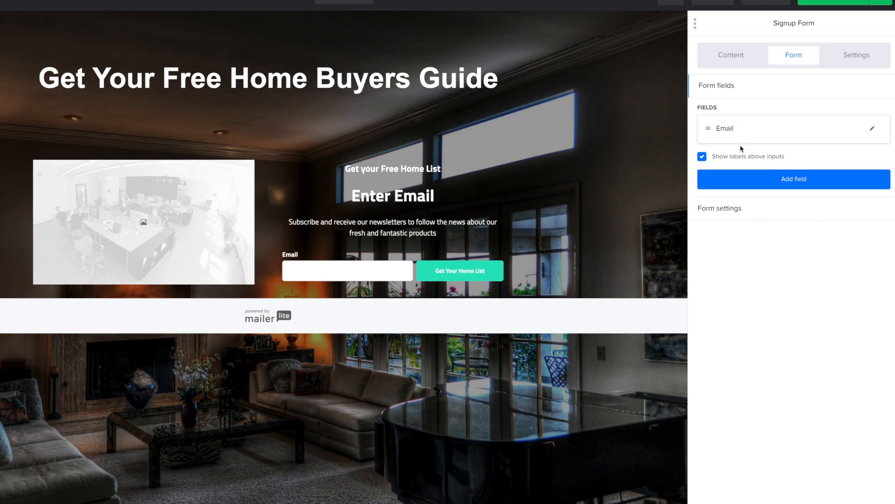
{"action": "left_click", "coordinate": [795, 184]}
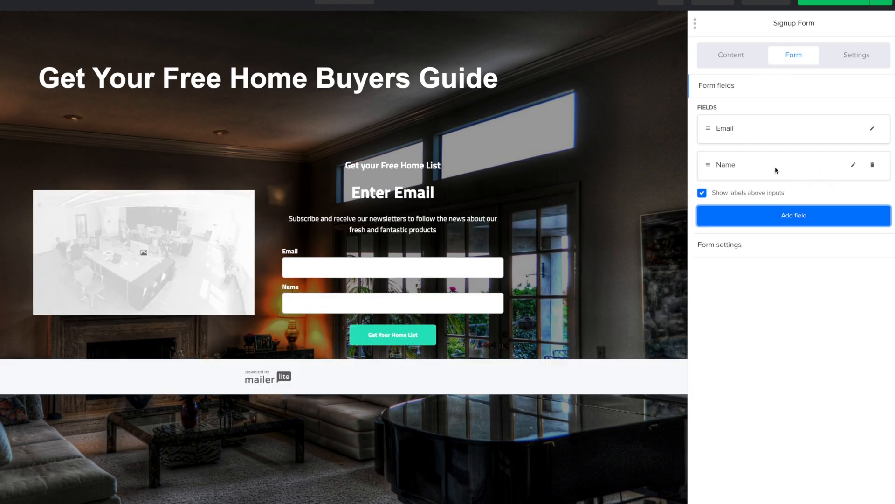
{"action": "left_click", "coordinate": [854, 165]}
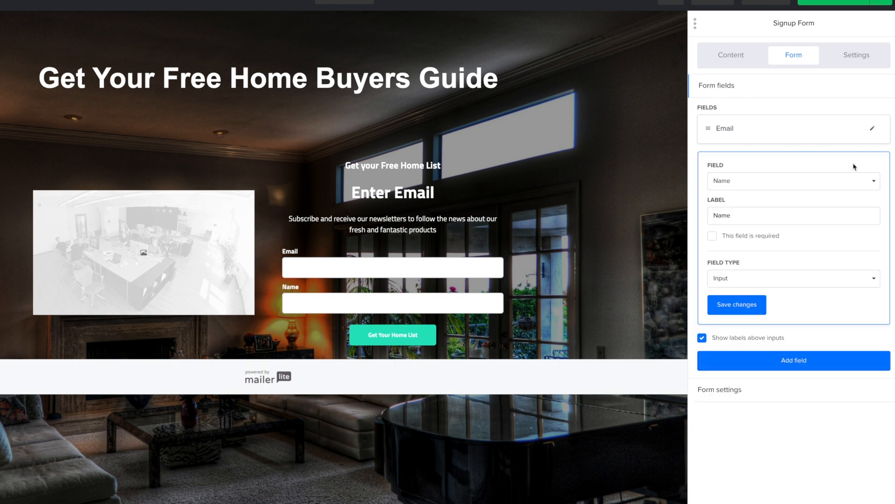
{"action": "left_click", "coordinate": [713, 236]}
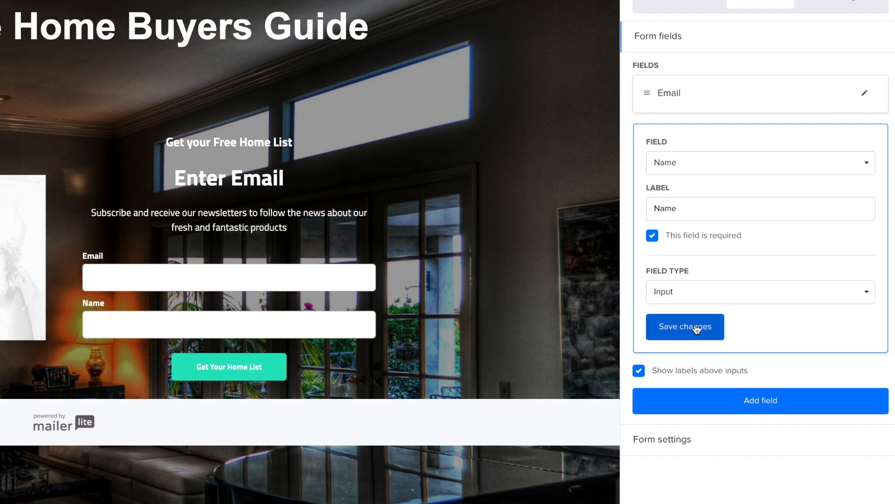
{"action": "left_click", "coordinate": [696, 330]}
{"action": "left_click_drag", "start_coordinate": [642, 150], "coordinate": [642, 93]}
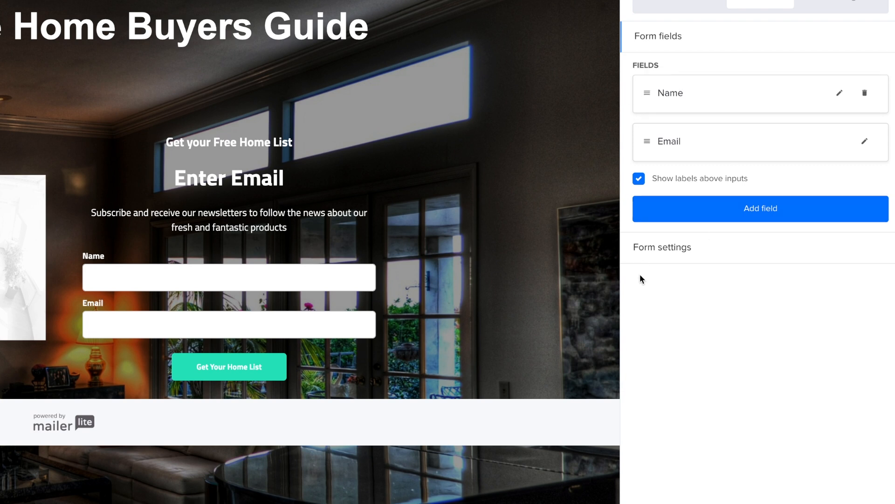
Add a third field to the signup form, choose Phone as its field, and save the changes.
{"action": "left_click", "coordinate": [703, 216]}
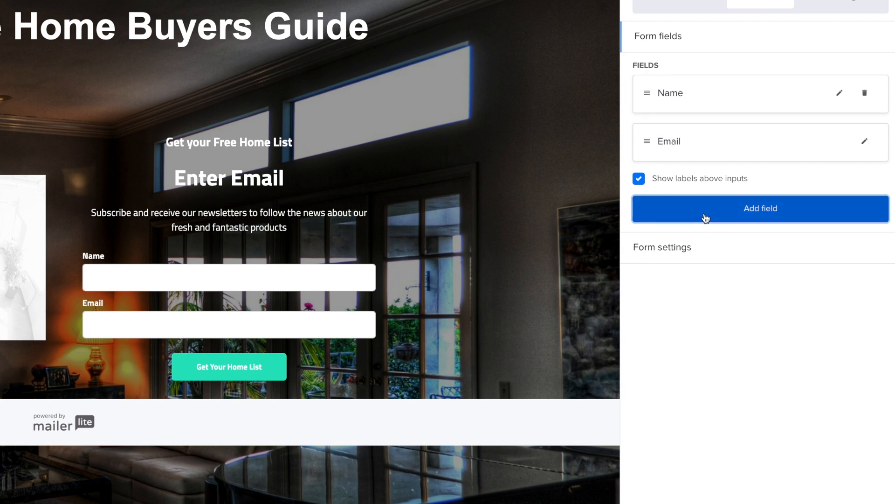
{"action": "left_click", "coordinate": [839, 190]}
{"action": "left_click", "coordinate": [750, 340]}
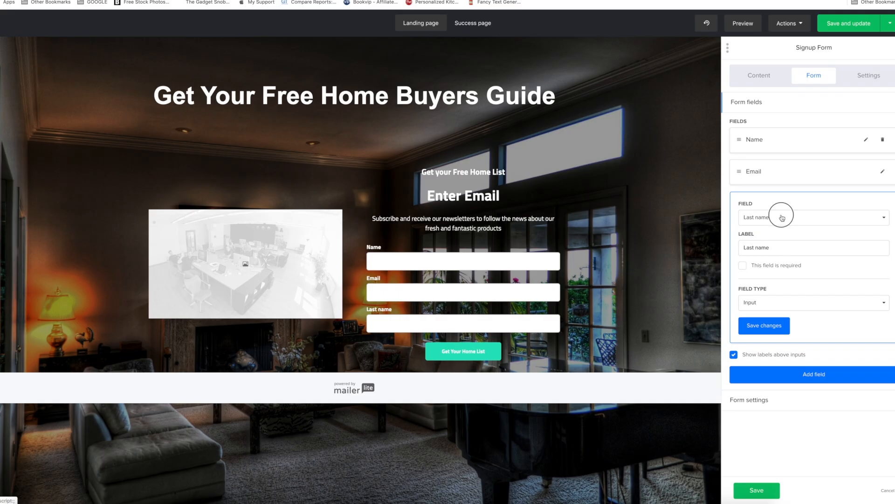
{"action": "left_click", "coordinate": [632, 43]}
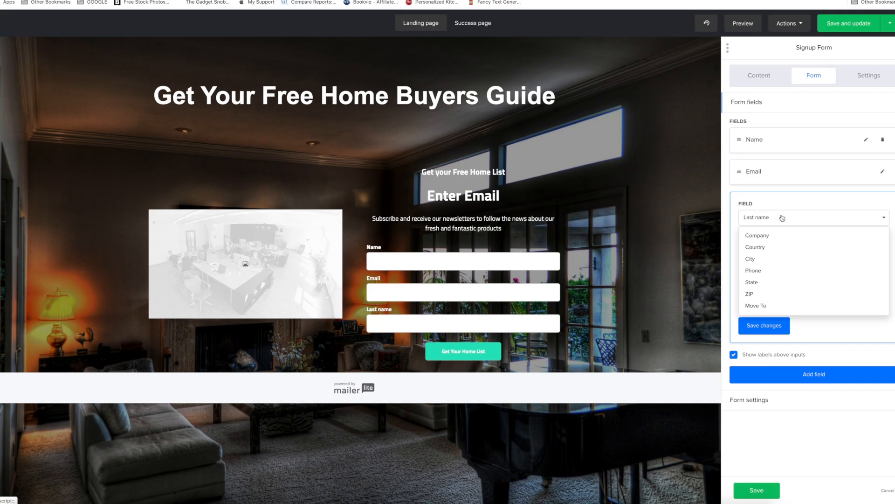
{"action": "left_click", "coordinate": [769, 273]}
{"action": "left_click", "coordinate": [760, 324]}
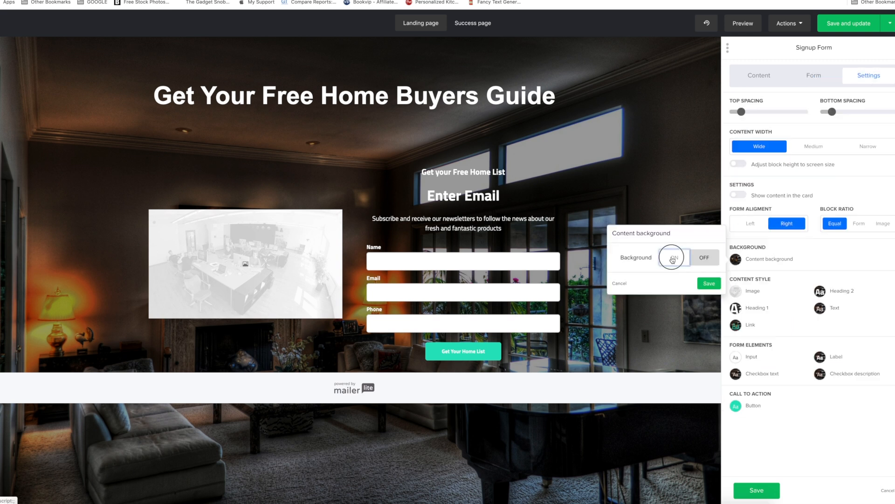
Try a black #000000 content background on the signup form and turn it off again.
{"action": "left_click", "coordinate": [672, 259]}
{"action": "left_click", "coordinate": [700, 258]}
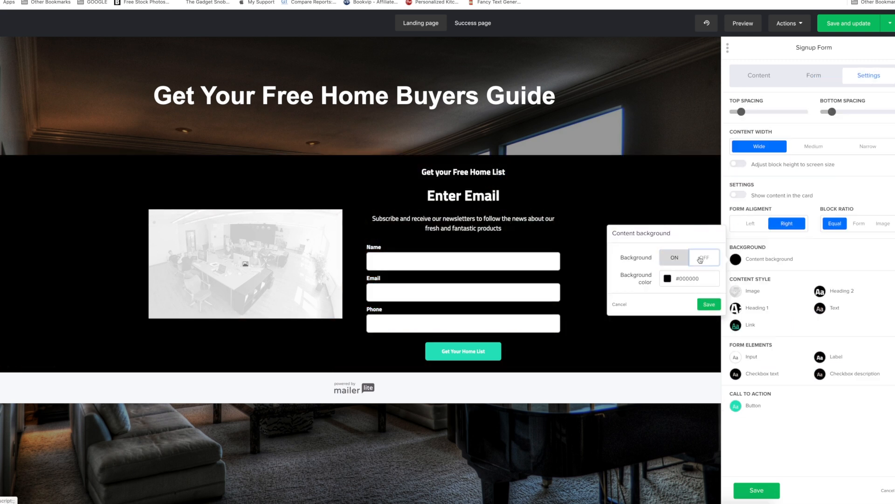
{"action": "left_click", "coordinate": [821, 258]}
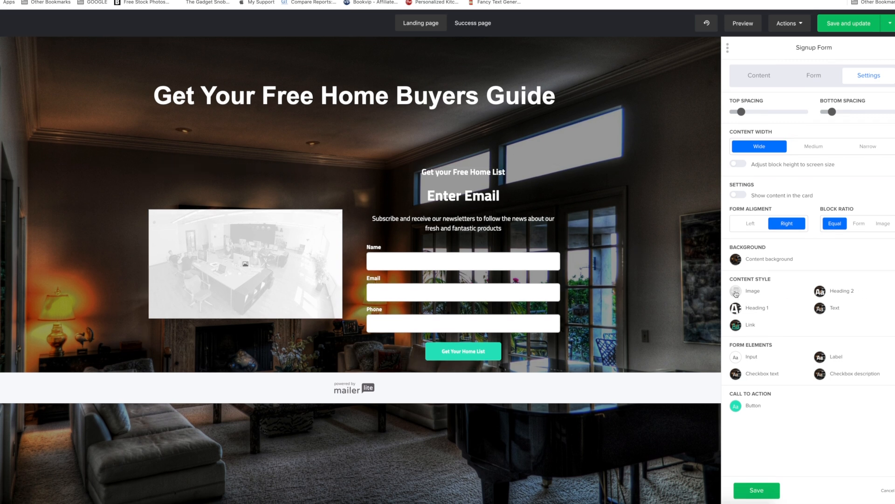
{"action": "left_click", "coordinate": [736, 261]}
{"action": "left_click", "coordinate": [672, 258]}
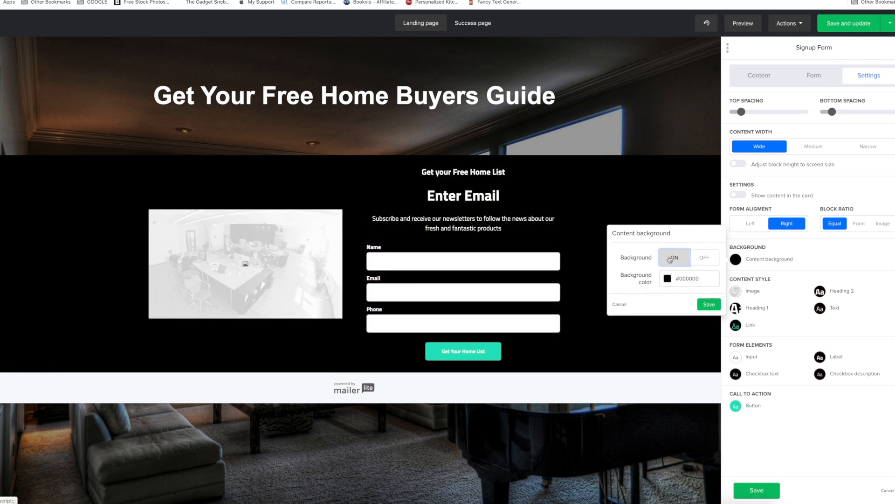
{"action": "left_click", "coordinate": [704, 257]}
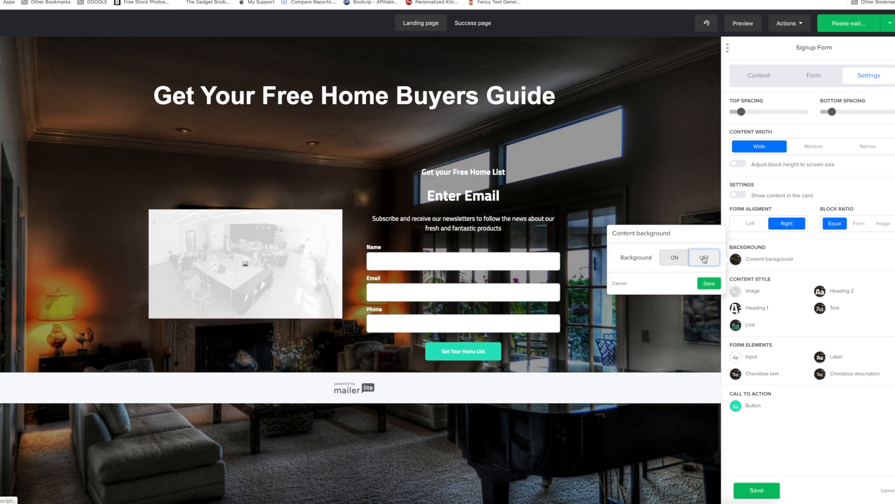
Increase the font size of the signup form's Heading 2, "Get your Free Home List".
{"action": "left_click", "coordinate": [736, 292]}
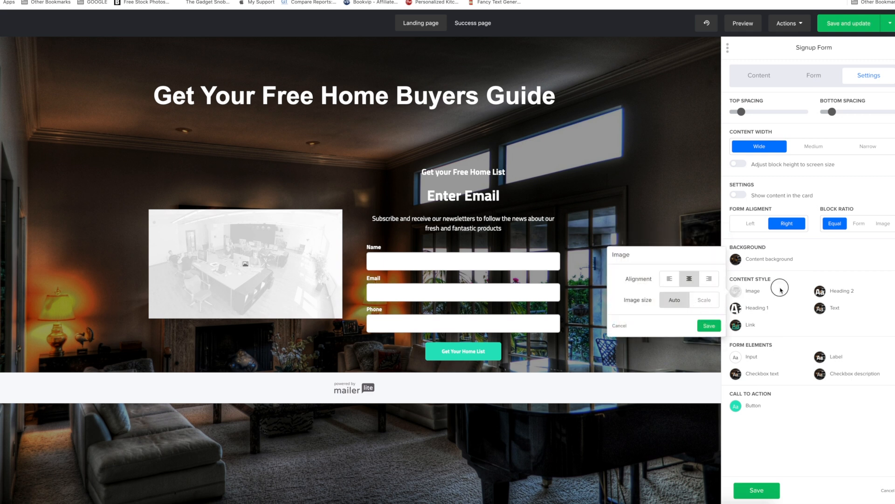
{"action": "left_click", "coordinate": [820, 292]}
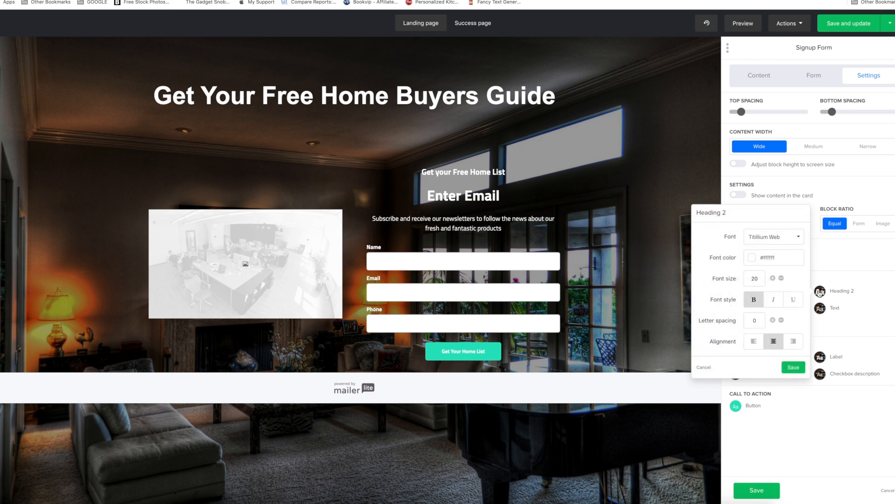
{"action": "left_click", "coordinate": [774, 279]}
{"action": "left_click", "coordinate": [781, 278]}
{"action": "left_click", "coordinate": [851, 257]}
Check the signup form's text style and enlarge the font of its field labels.
{"action": "left_click", "coordinate": [824, 311]}
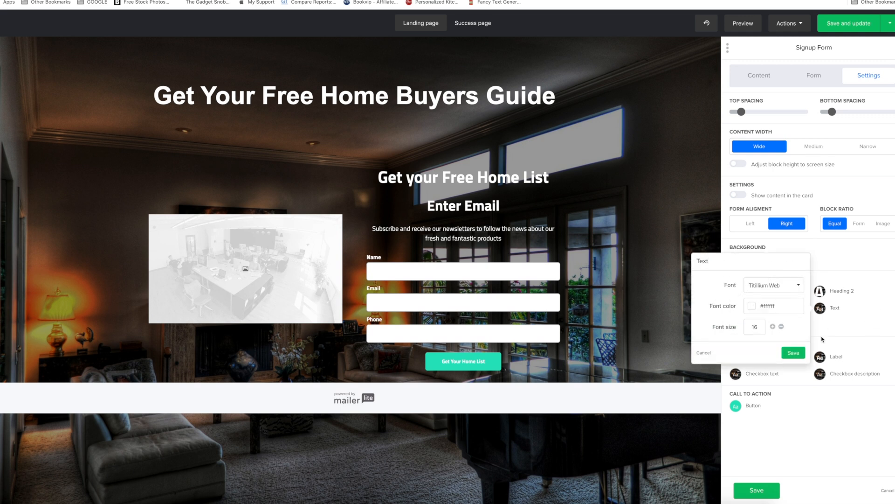
{"action": "left_click", "coordinate": [869, 324]}
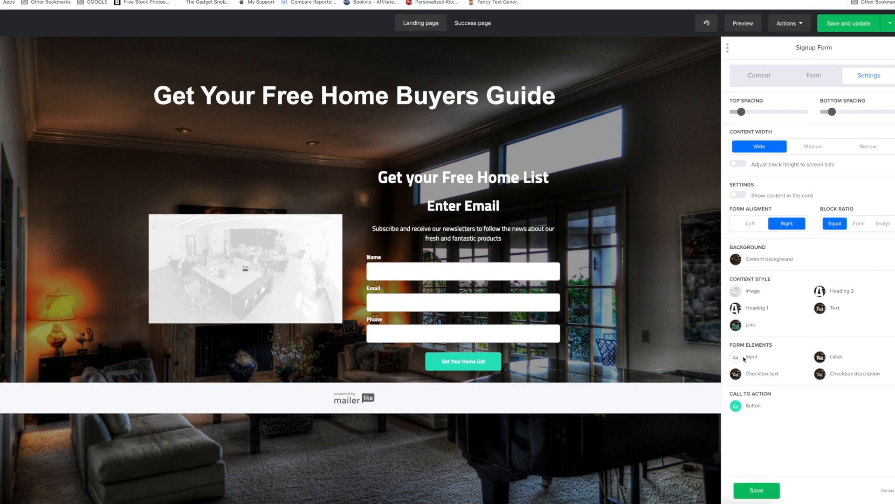
{"action": "left_click", "coordinate": [736, 359]}
{"action": "left_click", "coordinate": [833, 402]}
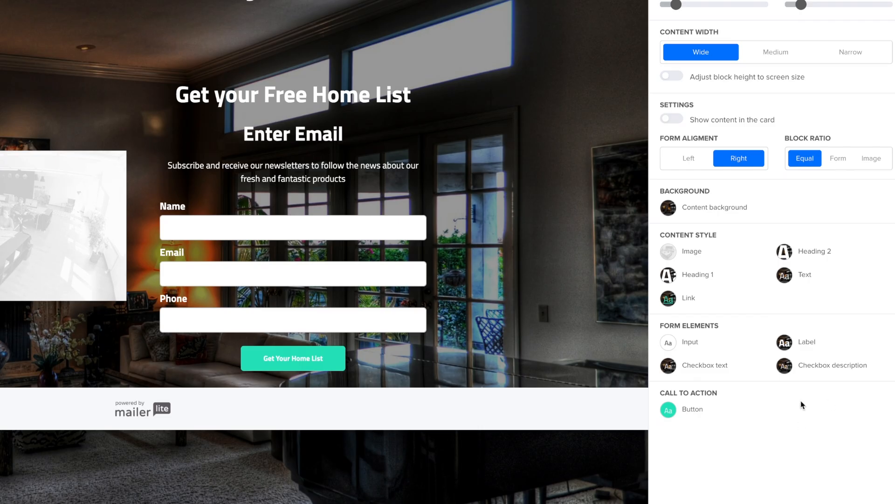
Change the background color of the signup form's button to red #dc3545.
{"action": "left_click", "coordinate": [669, 411]}
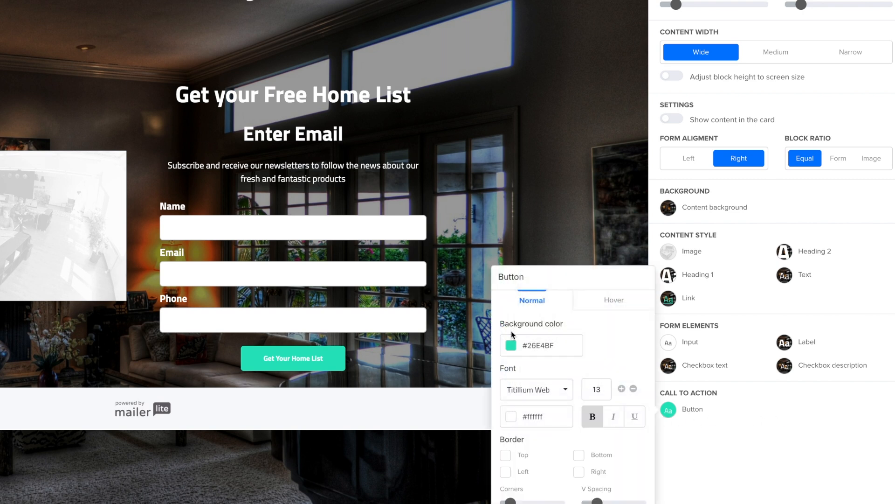
{"action": "left_click", "coordinate": [511, 346]}
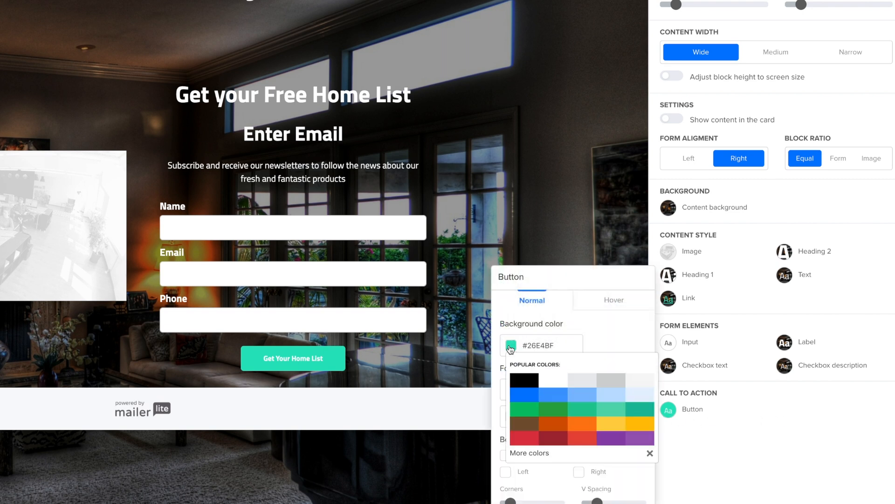
{"action": "left_click", "coordinate": [524, 438]}
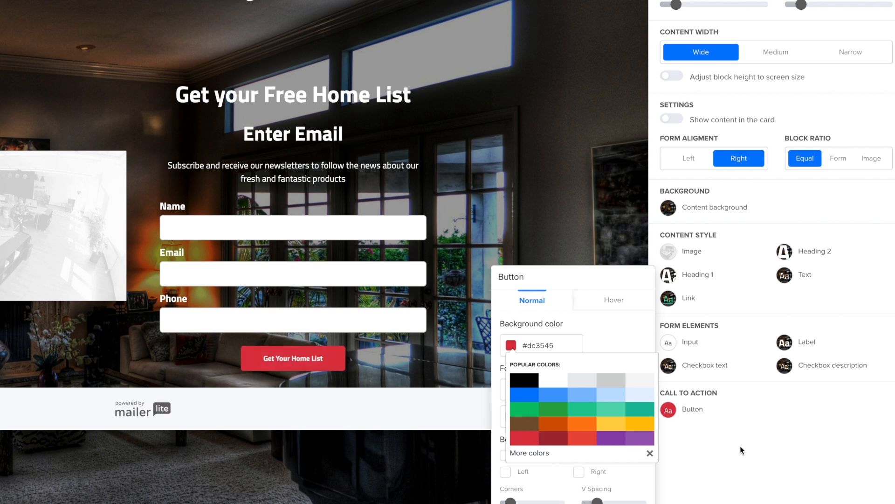
{"action": "left_click", "coordinate": [834, 459]}
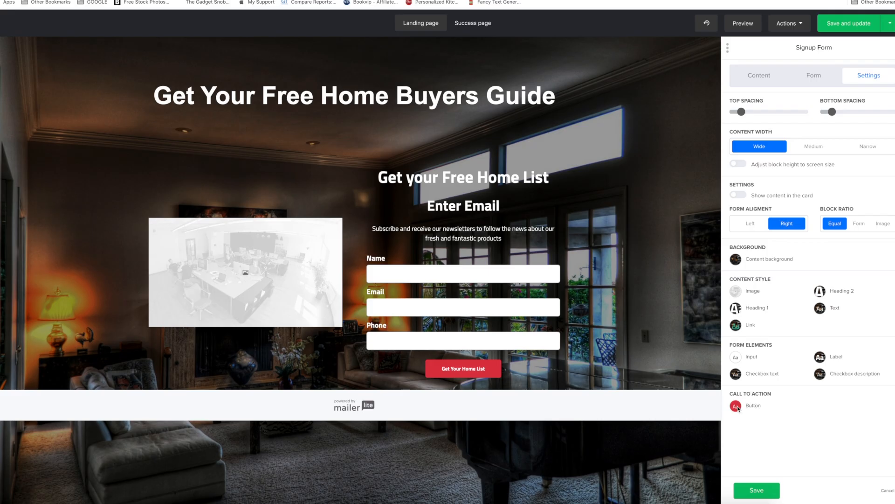
Enlarge the signup form button's text, set its hover background color to green #09c269, and save the button style.
{"action": "left_click", "coordinate": [670, 413]}
{"action": "left_click", "coordinate": [696, 289]}
{"action": "left_click", "coordinate": [622, 322]}
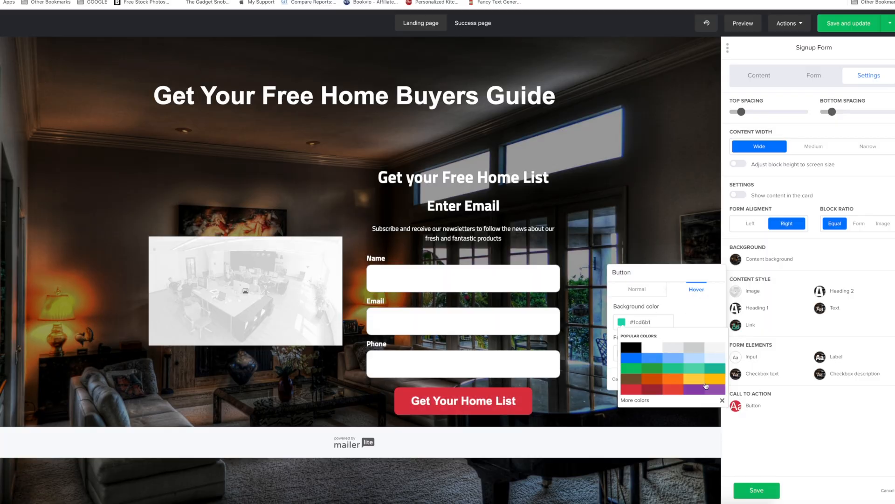
{"action": "left_click", "coordinate": [793, 420]}
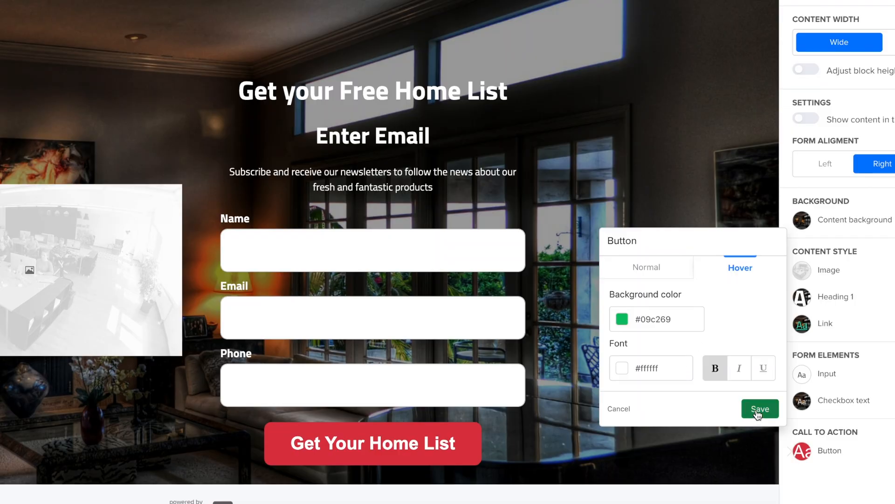
{"action": "left_click", "coordinate": [759, 410]}
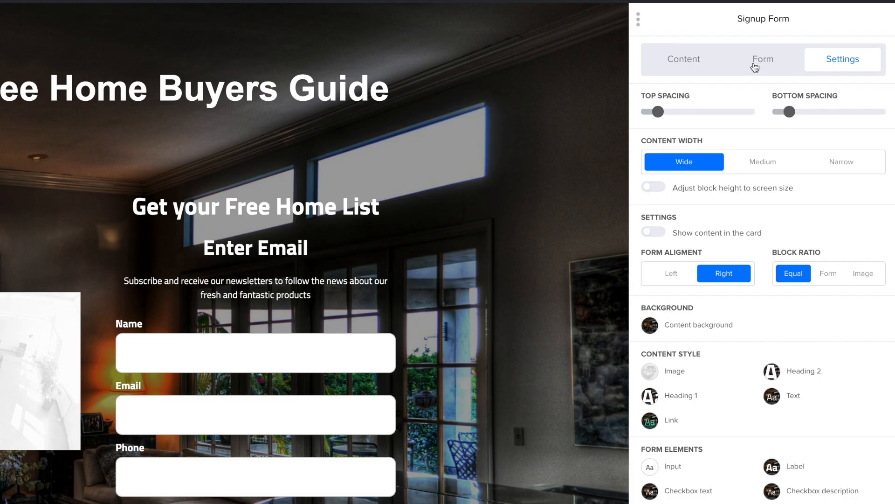
Replace the signup form's placeholder image with "17 + (1).png" from the file manager.
{"action": "left_click", "coordinate": [809, 79]}
{"action": "left_click", "coordinate": [697, 61]}
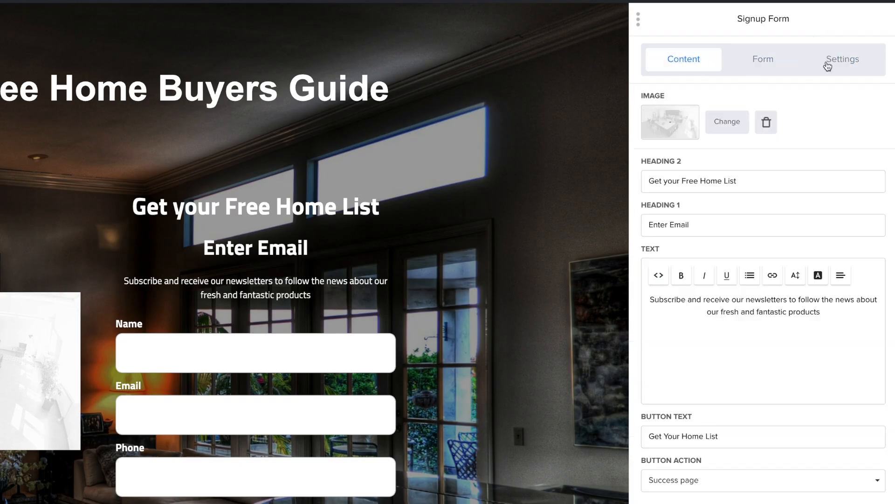
{"action": "left_click", "coordinate": [670, 128]}
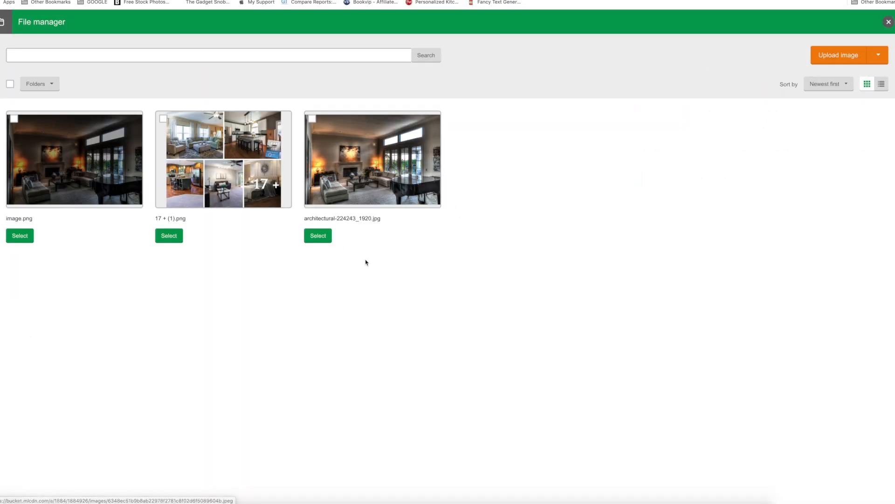
{"action": "left_click", "coordinate": [167, 237]}
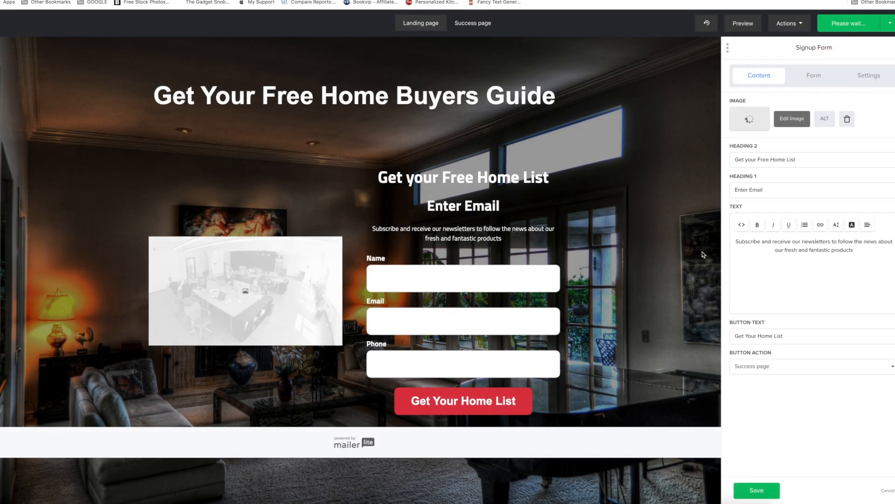
Try showing the signup form's content in a card and adjusting the block height to screen size, turning each off again.
{"action": "left_click", "coordinate": [869, 75]}
{"action": "left_click", "coordinate": [739, 193]}
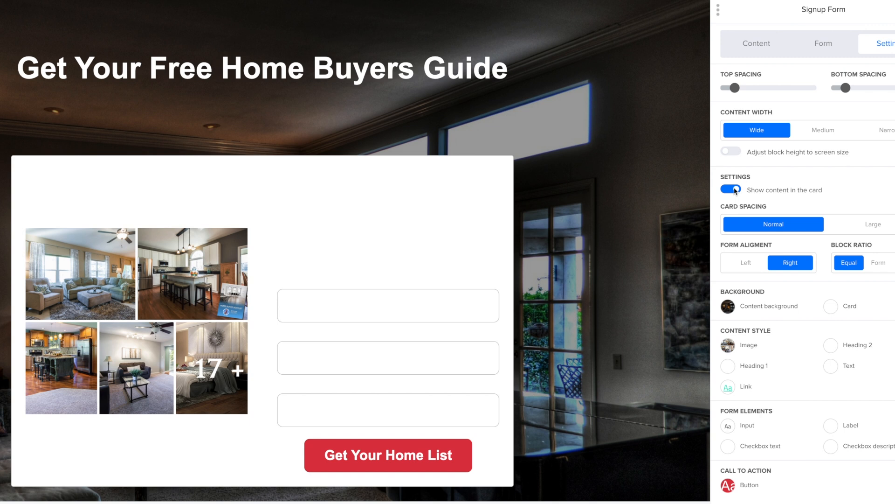
{"action": "left_click", "coordinate": [732, 190]}
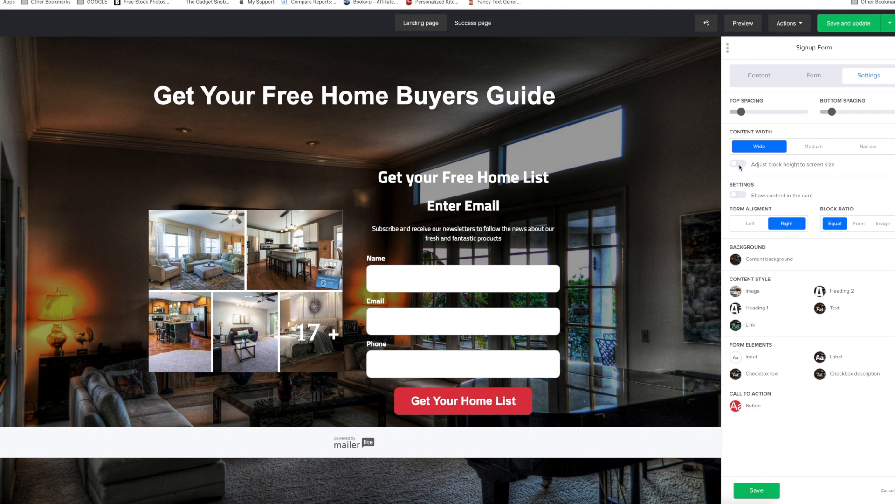
{"action": "left_click", "coordinate": [739, 164]}
{"action": "left_click", "coordinate": [739, 166]}
Show the signup form's content in a card and set its Heading 1 font color to black #000000.
{"action": "left_click", "coordinate": [738, 195]}
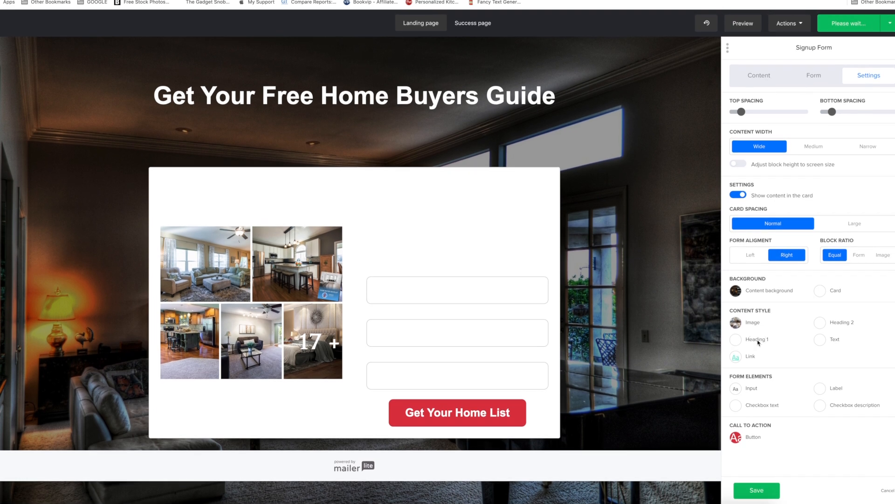
{"action": "left_click", "coordinate": [736, 339]}
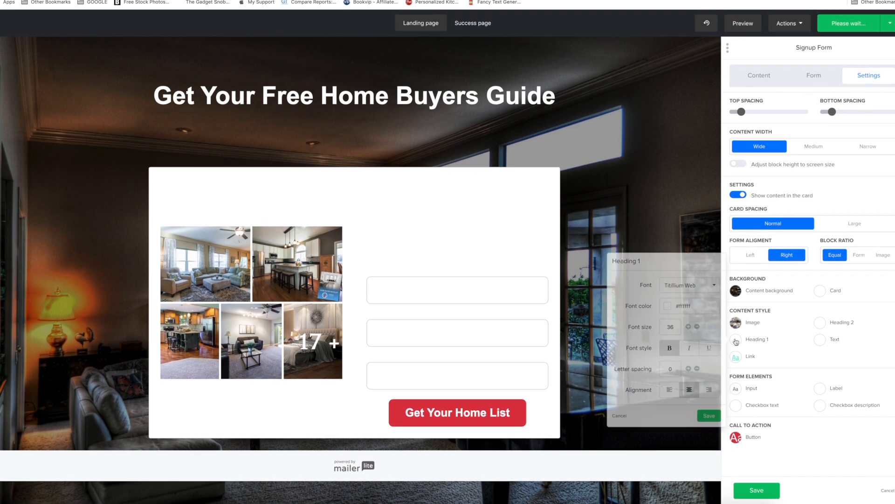
Set the signup form card's background color to black #000000 and save the card style.
{"action": "left_click", "coordinate": [820, 291]}
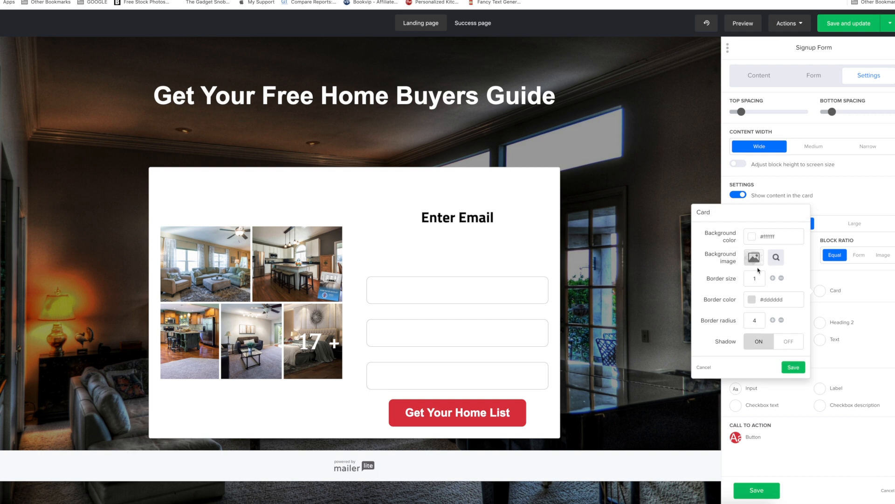
{"action": "left_click", "coordinate": [751, 236]}
{"action": "left_click", "coordinate": [762, 263]}
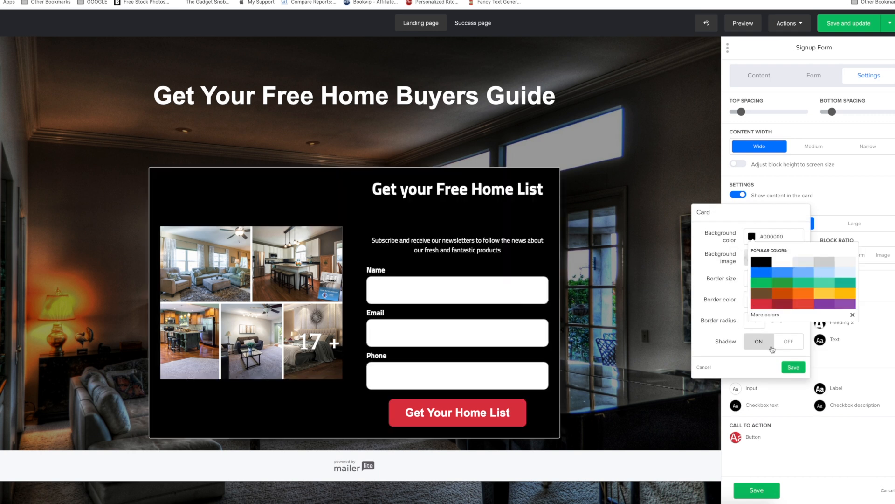
{"action": "left_click", "coordinate": [850, 354]}
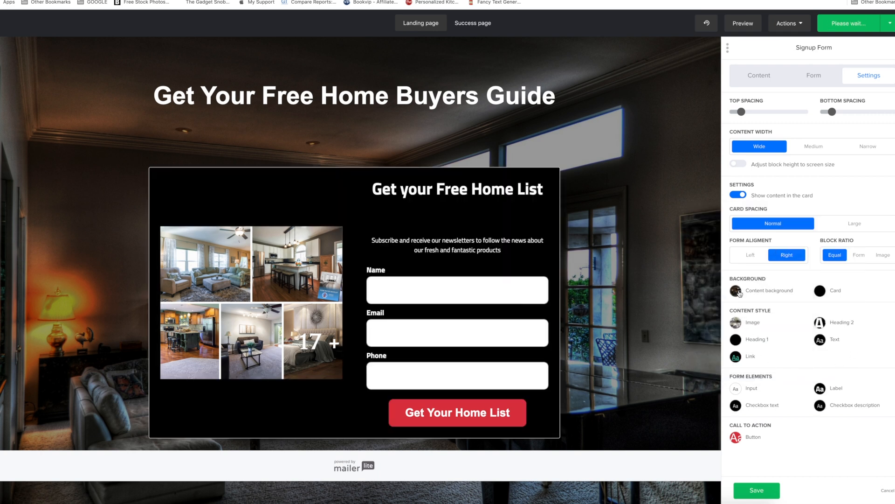
Set the signup form's Heading 1 font color to white #ffffff and save the heading style.
{"action": "left_click", "coordinate": [761, 341]}
{"action": "left_click", "coordinate": [668, 306]}
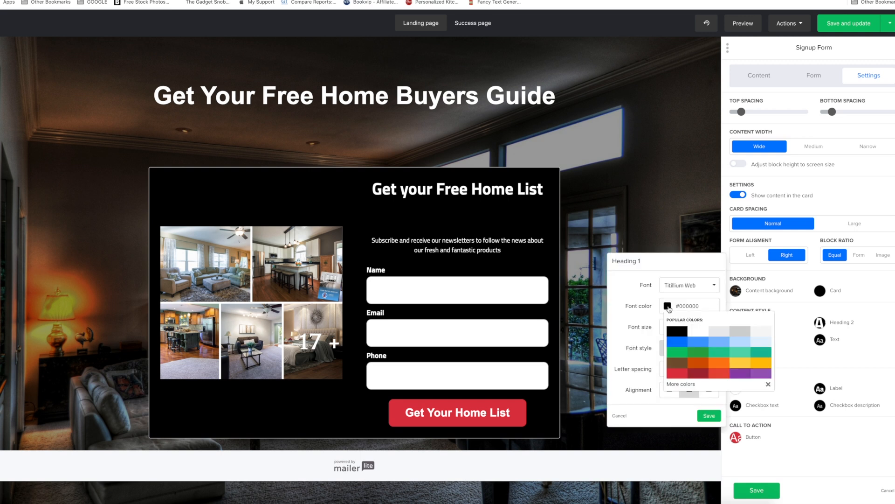
{"action": "left_click", "coordinate": [704, 335]}
{"action": "left_click", "coordinate": [764, 391]}
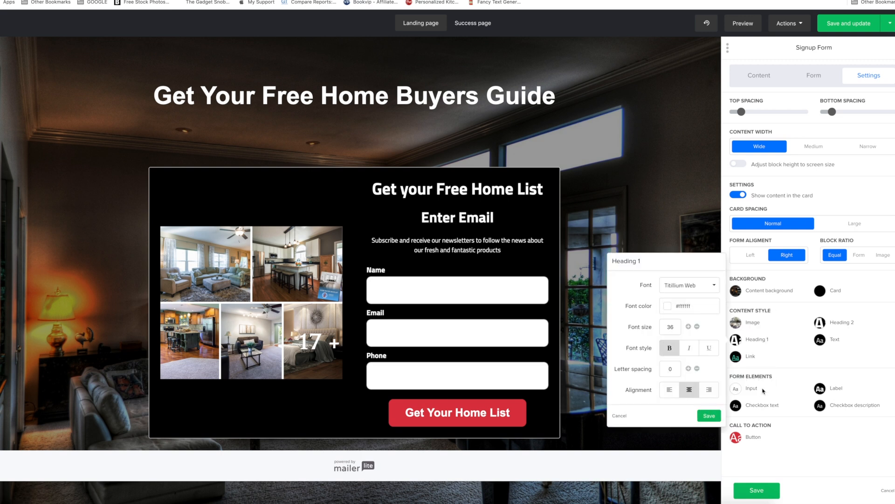
{"action": "left_click", "coordinate": [710, 416]}
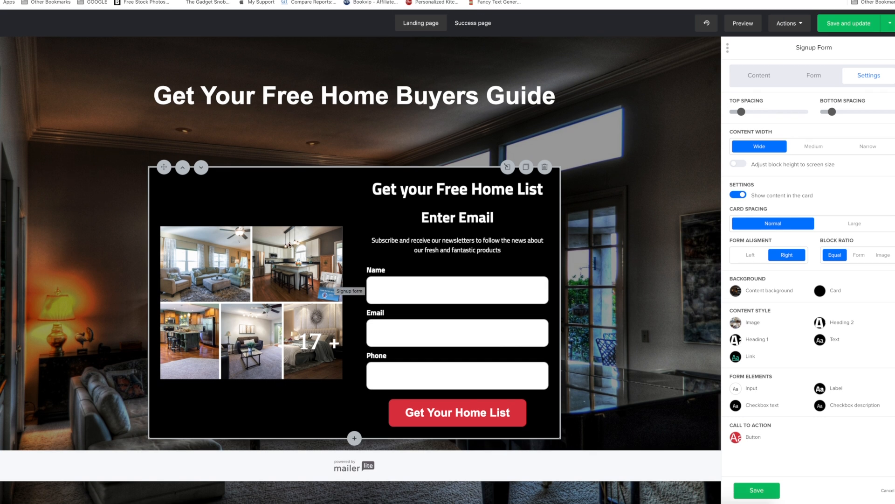
Reduce the top and bottom spacing of the "Get Your Free Home Buyers Guide" heading block and save it.
{"action": "left_click", "coordinate": [393, 96]}
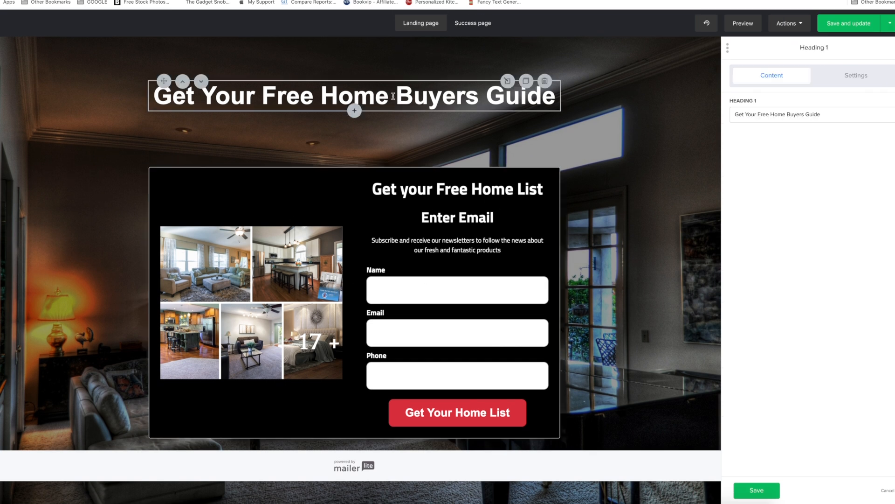
{"action": "left_click", "coordinate": [856, 78]}
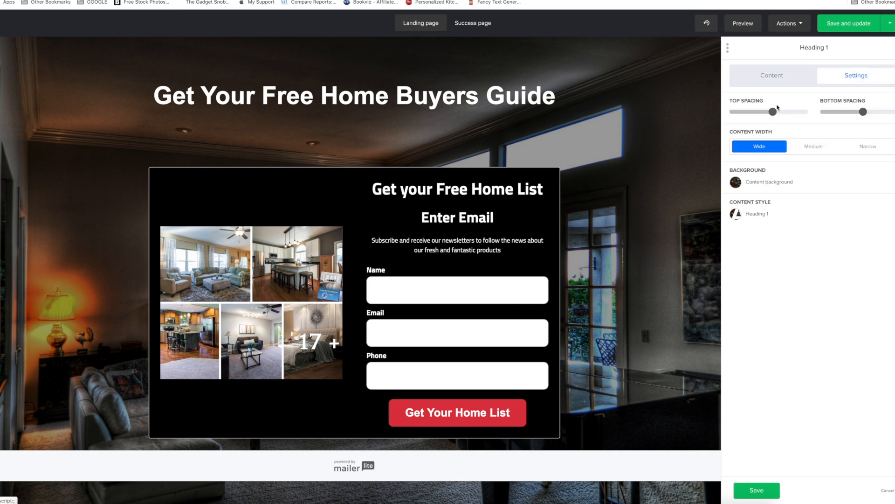
{"action": "left_click_drag", "start_coordinate": [771, 112], "coordinate": [762, 114]}
{"action": "left_click_drag", "start_coordinate": [863, 115], "coordinate": [829, 122]}
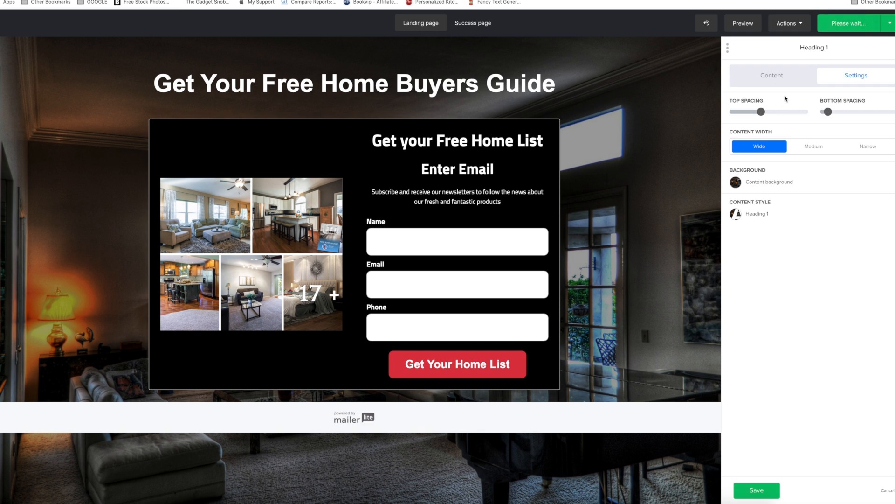
{"action": "left_click", "coordinate": [769, 495]}
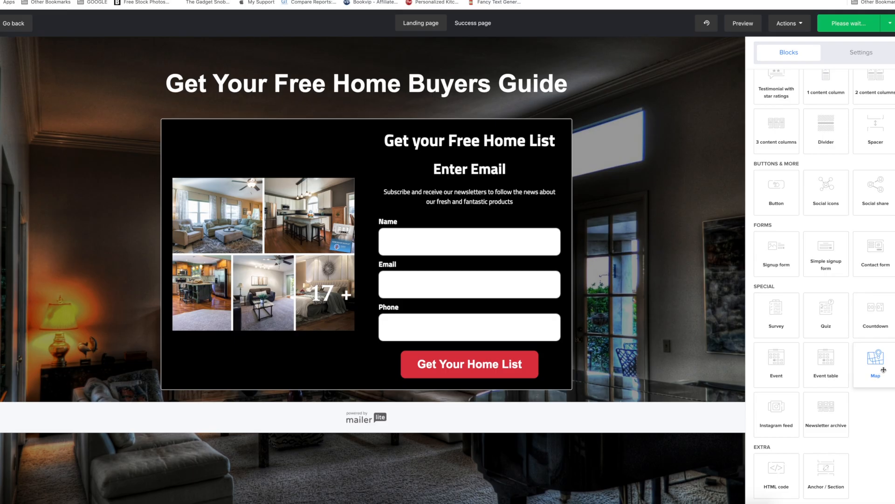
Add a Map block directly below the signup form, above the page footer.
{"action": "left_click_drag", "start_coordinate": [859, 417], "coordinate": [379, 415]}
{"action": "left_click_drag", "start_coordinate": [495, 366], "coordinate": [414, 415]}
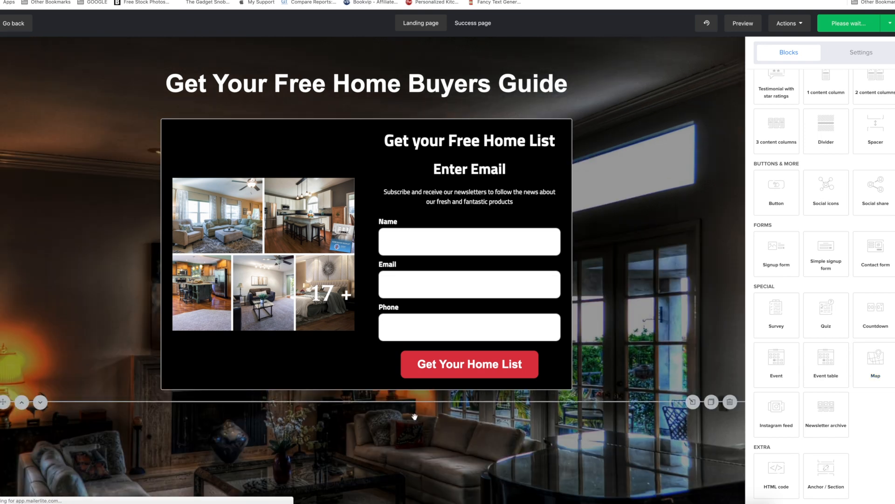
{"action": "scroll", "coordinate": [427, 412], "scroll_direction": "down", "scroll_amount": 2}
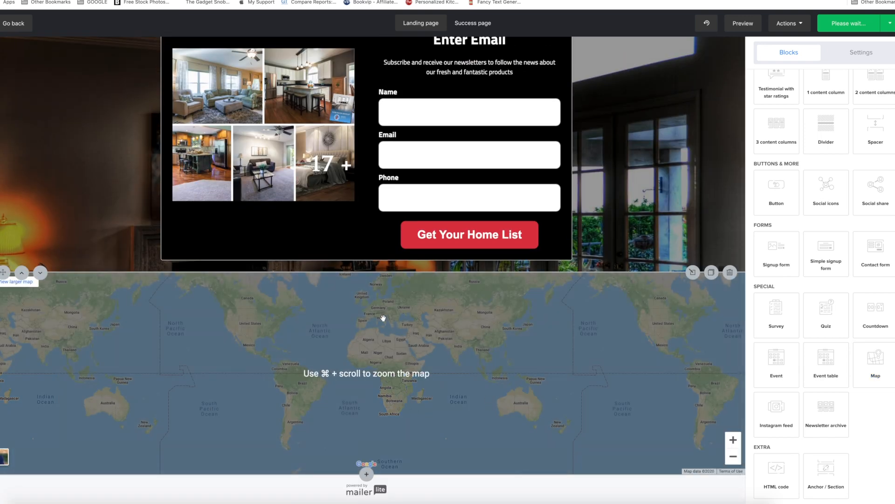
Look through the available special, form, button and content blocks for the landing page.
{"action": "scroll", "coordinate": [419, 375], "scroll_direction": "up", "scroll_amount": 2}
{"action": "scroll", "coordinate": [410, 388], "scroll_direction": "down", "scroll_amount": 2}
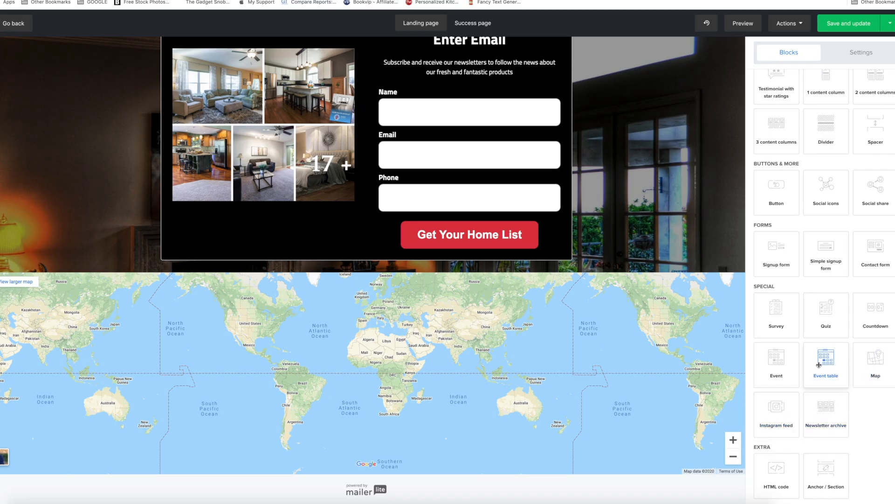
{"action": "scroll", "coordinate": [757, 347], "scroll_direction": "up", "scroll_amount": 3}
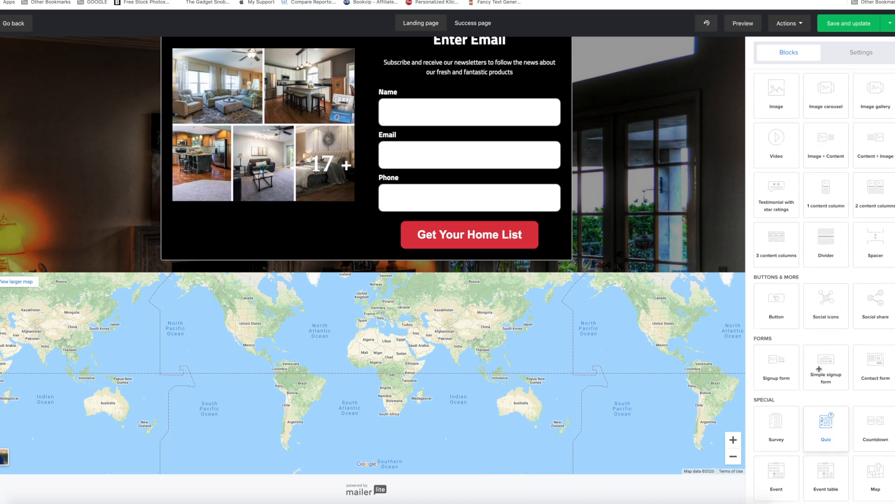
{"action": "scroll", "coordinate": [819, 368], "scroll_direction": "down", "scroll_amount": 3}
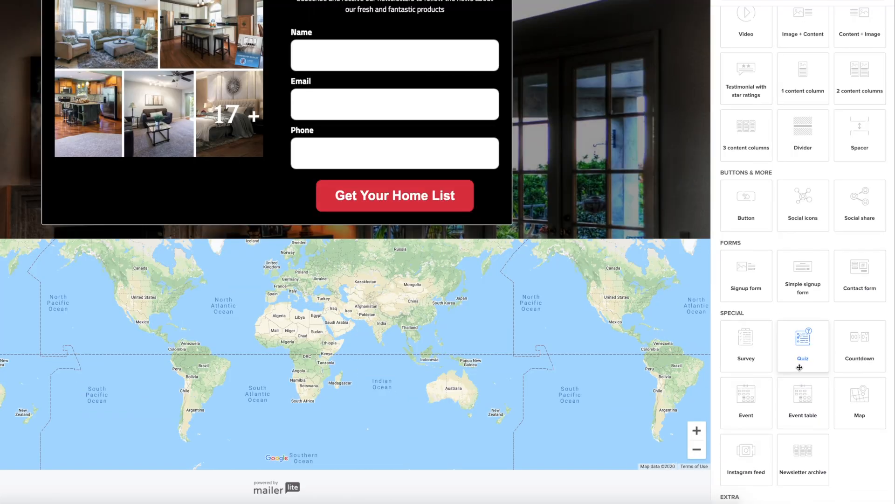
{"action": "scroll", "coordinate": [800, 367], "scroll_direction": "up", "scroll_amount": 3}
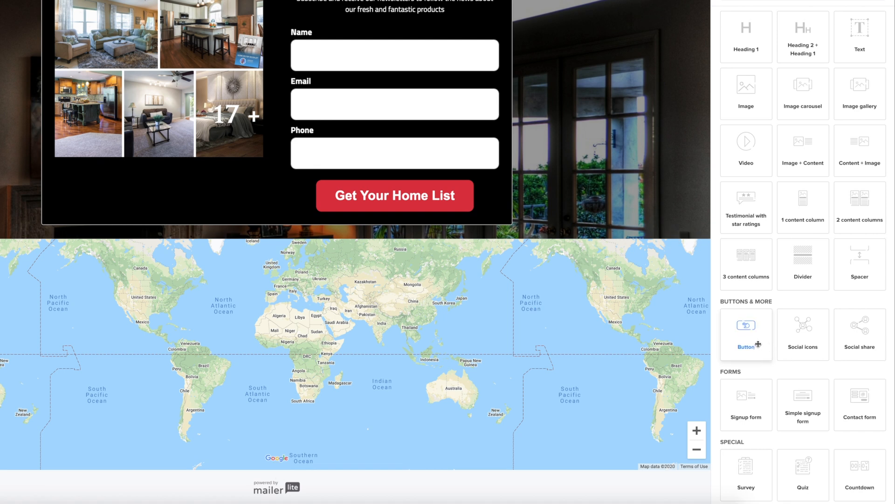
{"action": "scroll", "coordinate": [764, 300], "scroll_direction": "up", "scroll_amount": 2}
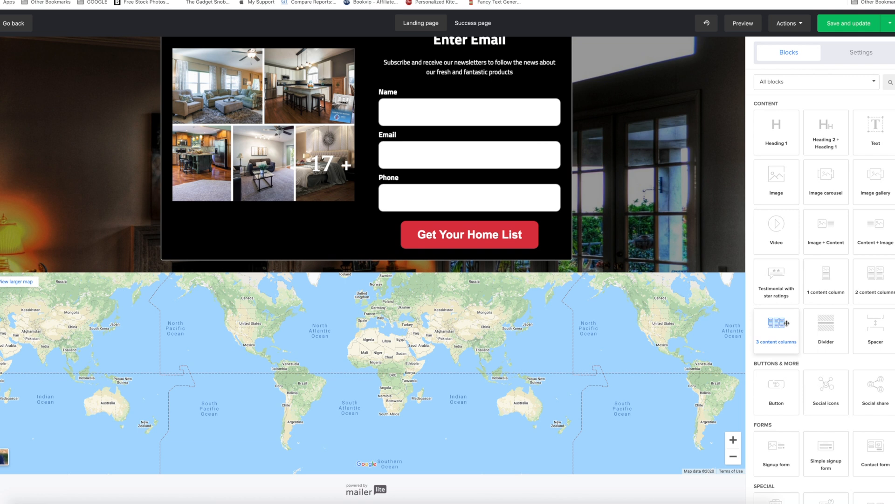
{"action": "scroll", "coordinate": [622, 182], "scroll_direction": "up", "scroll_amount": 3}
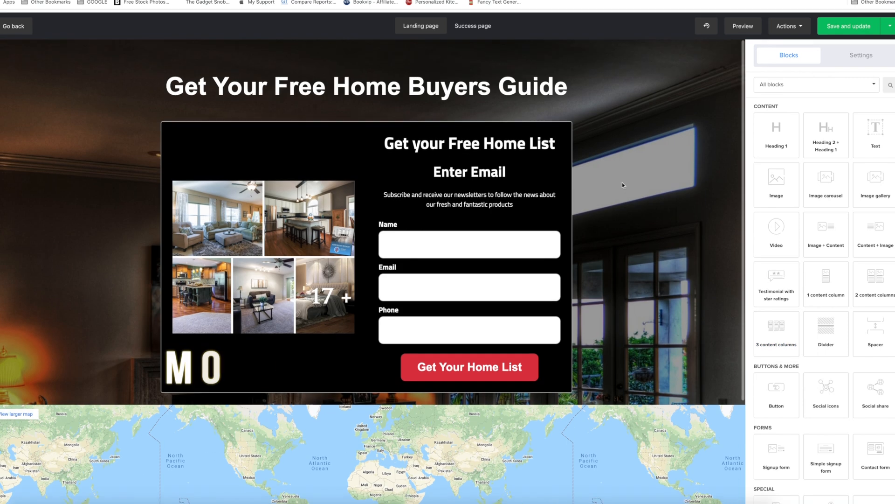